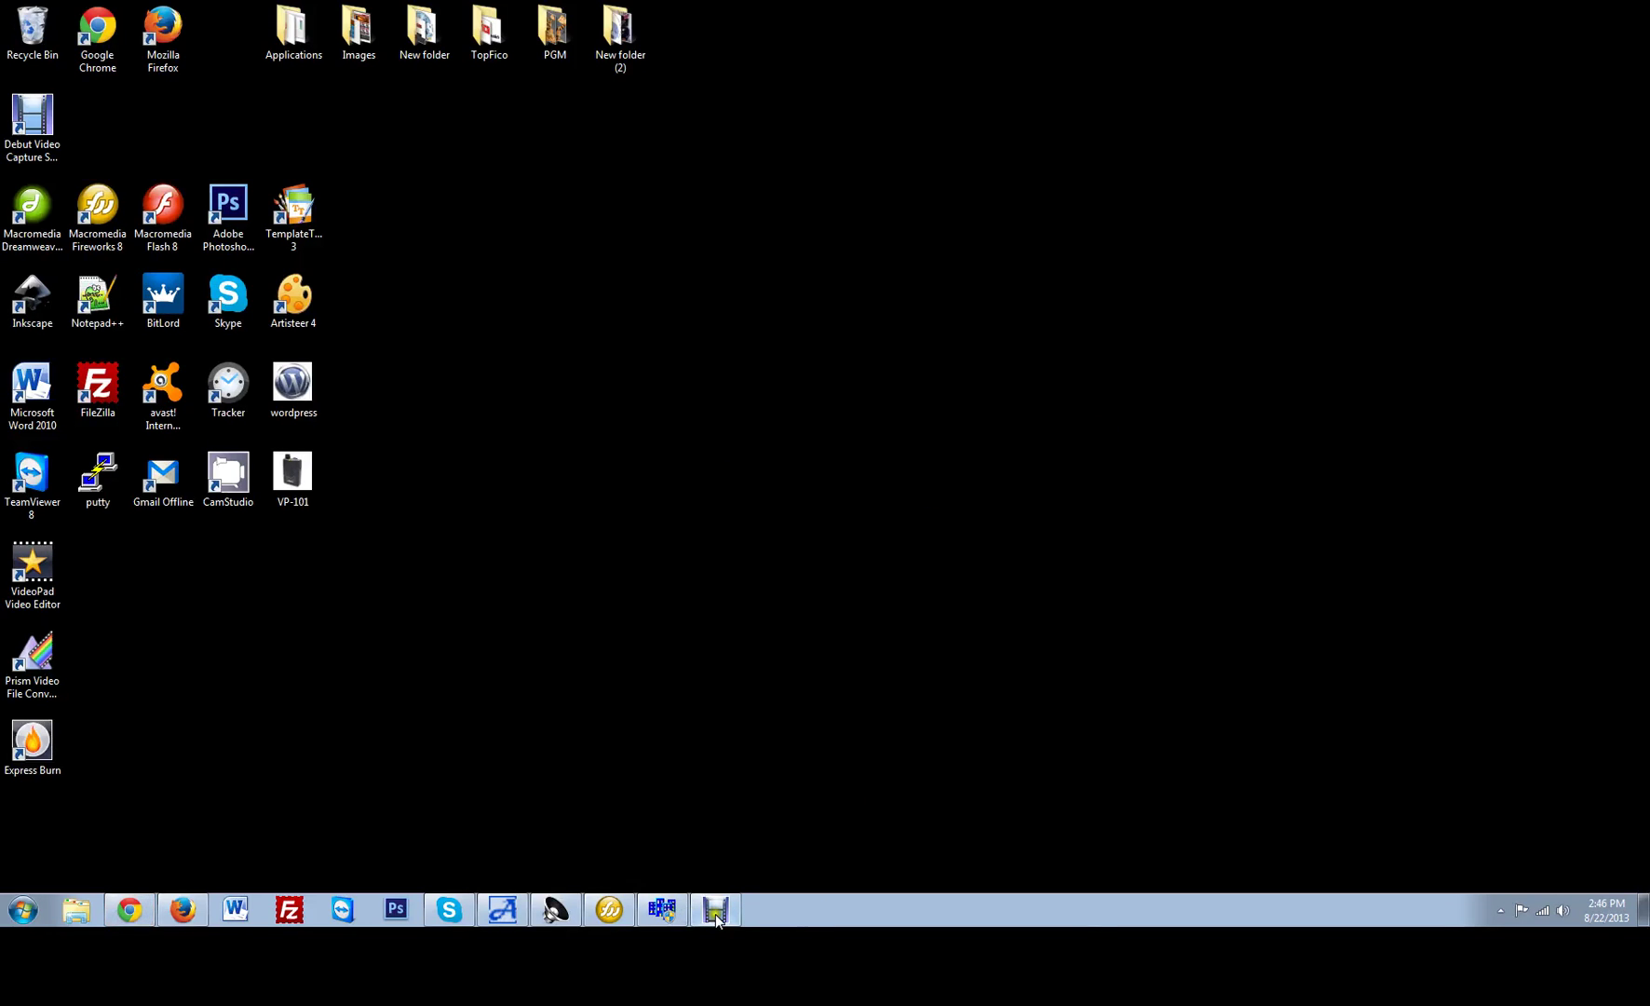
View the VP-101 pager picture, then close its window.
left_click(719, 920)
left_click(631, 840)
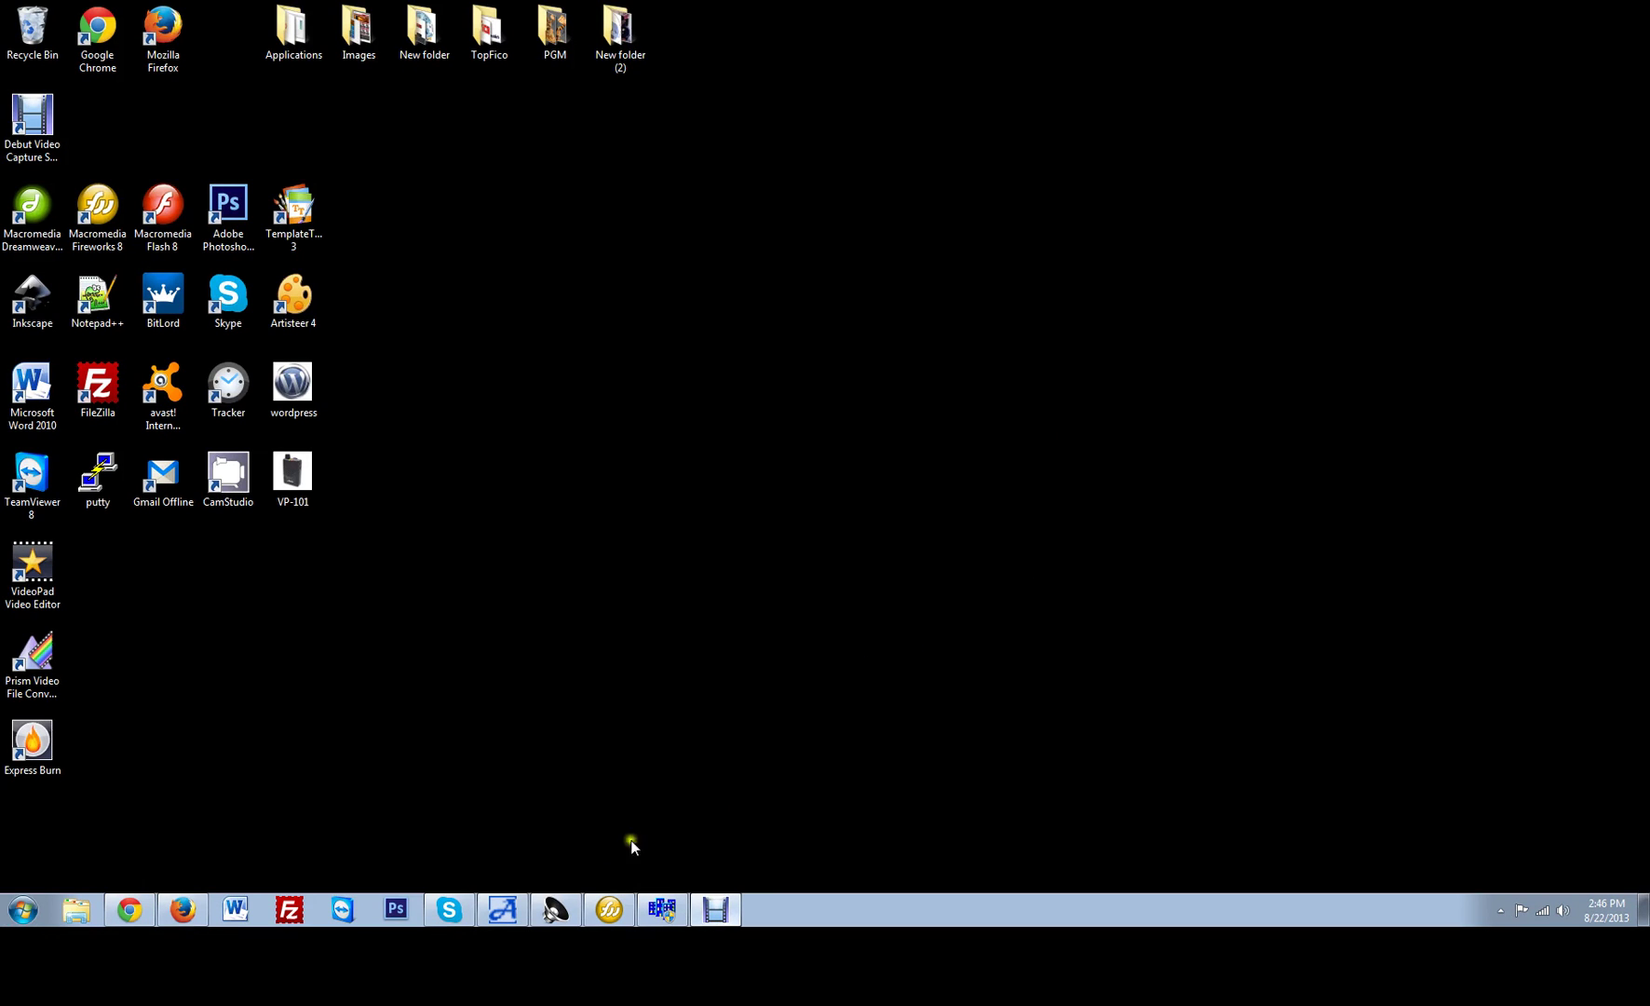
left_click(613, 910)
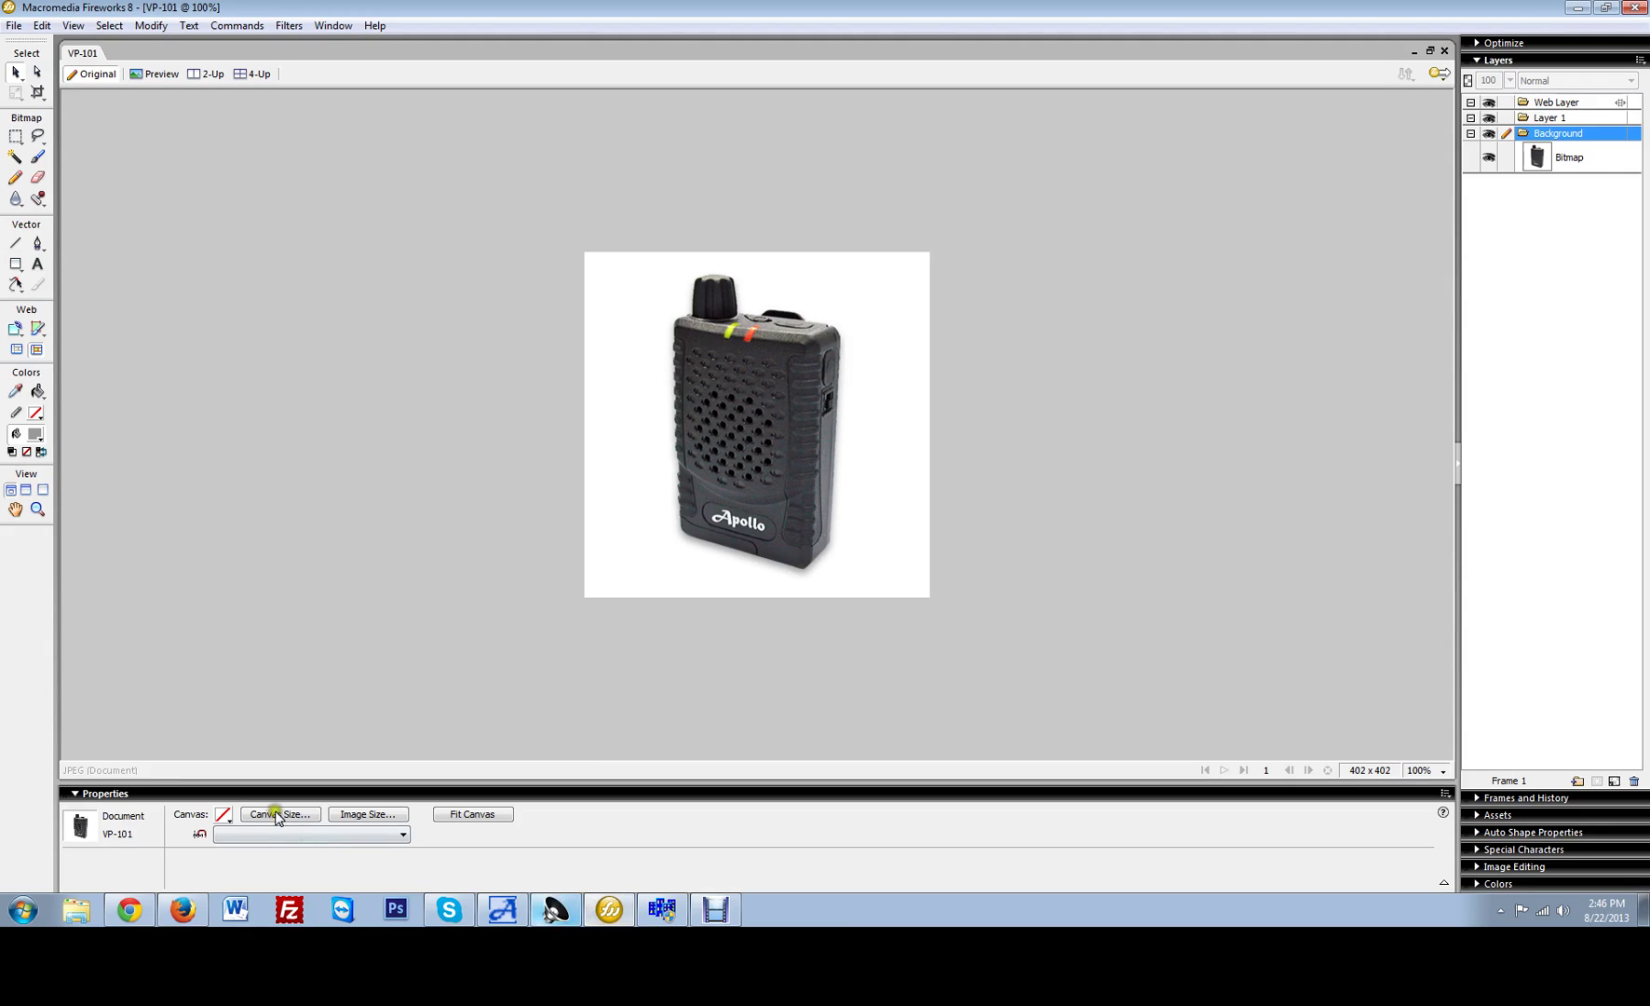
left_click(542, 532)
left_click(1574, 7)
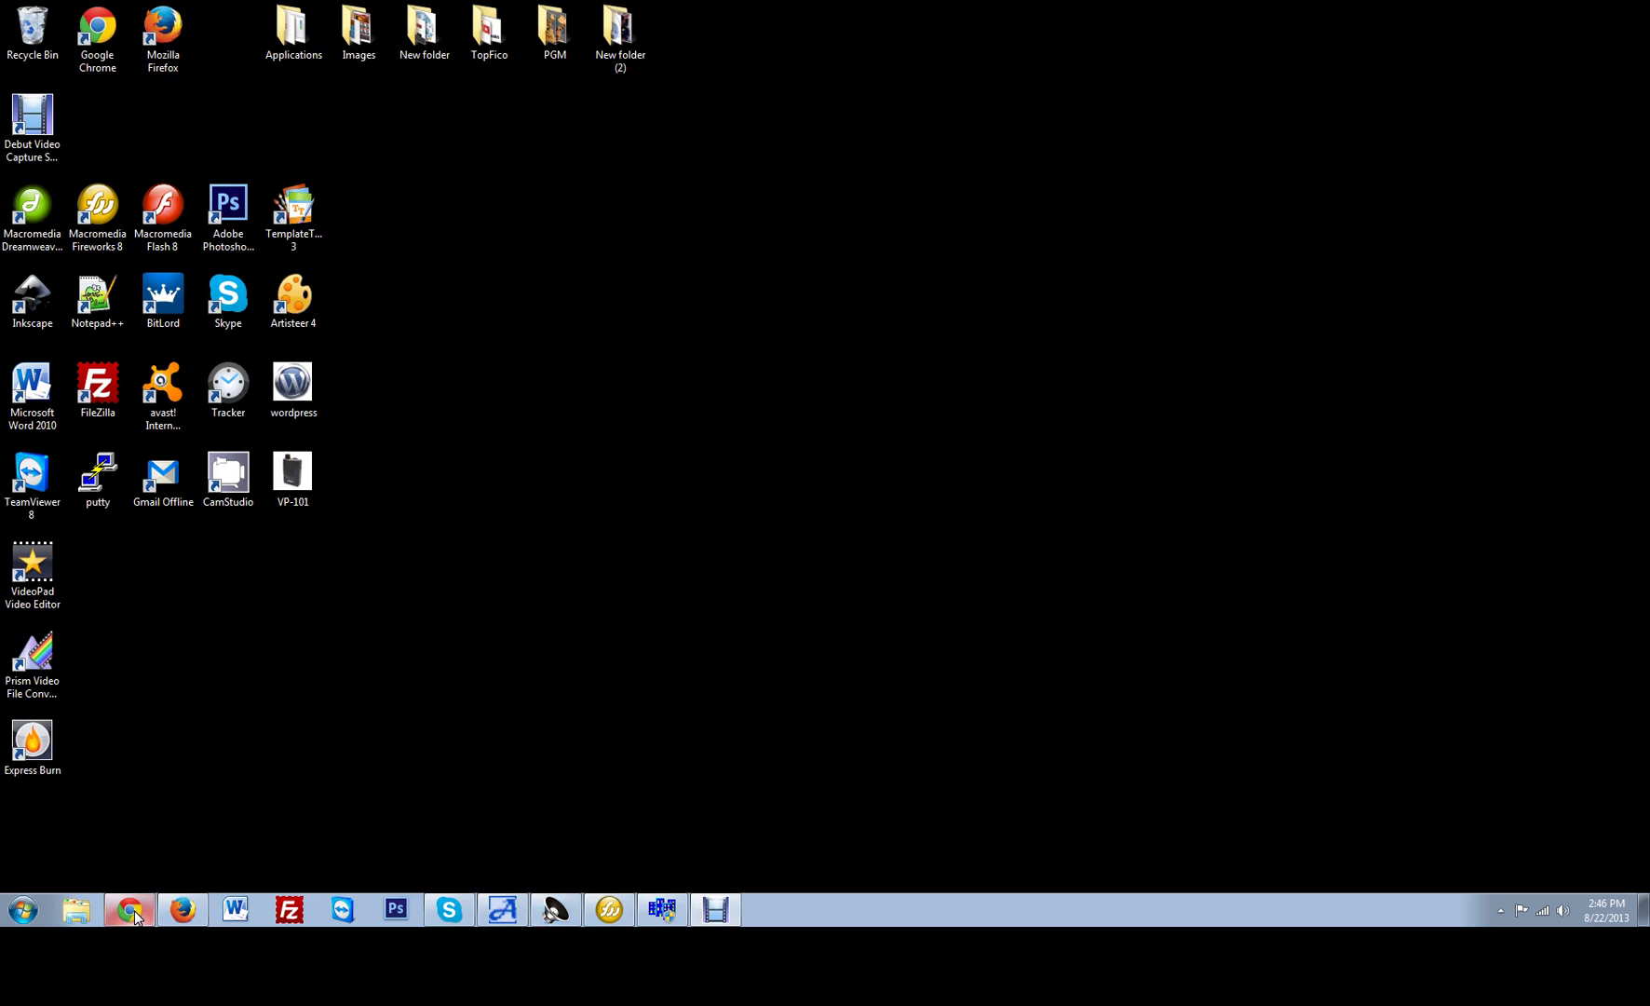
Go to Apollo's Support page and jump to the Voice Pagers (2-Tone) programming software downloads.
left_click(136, 916)
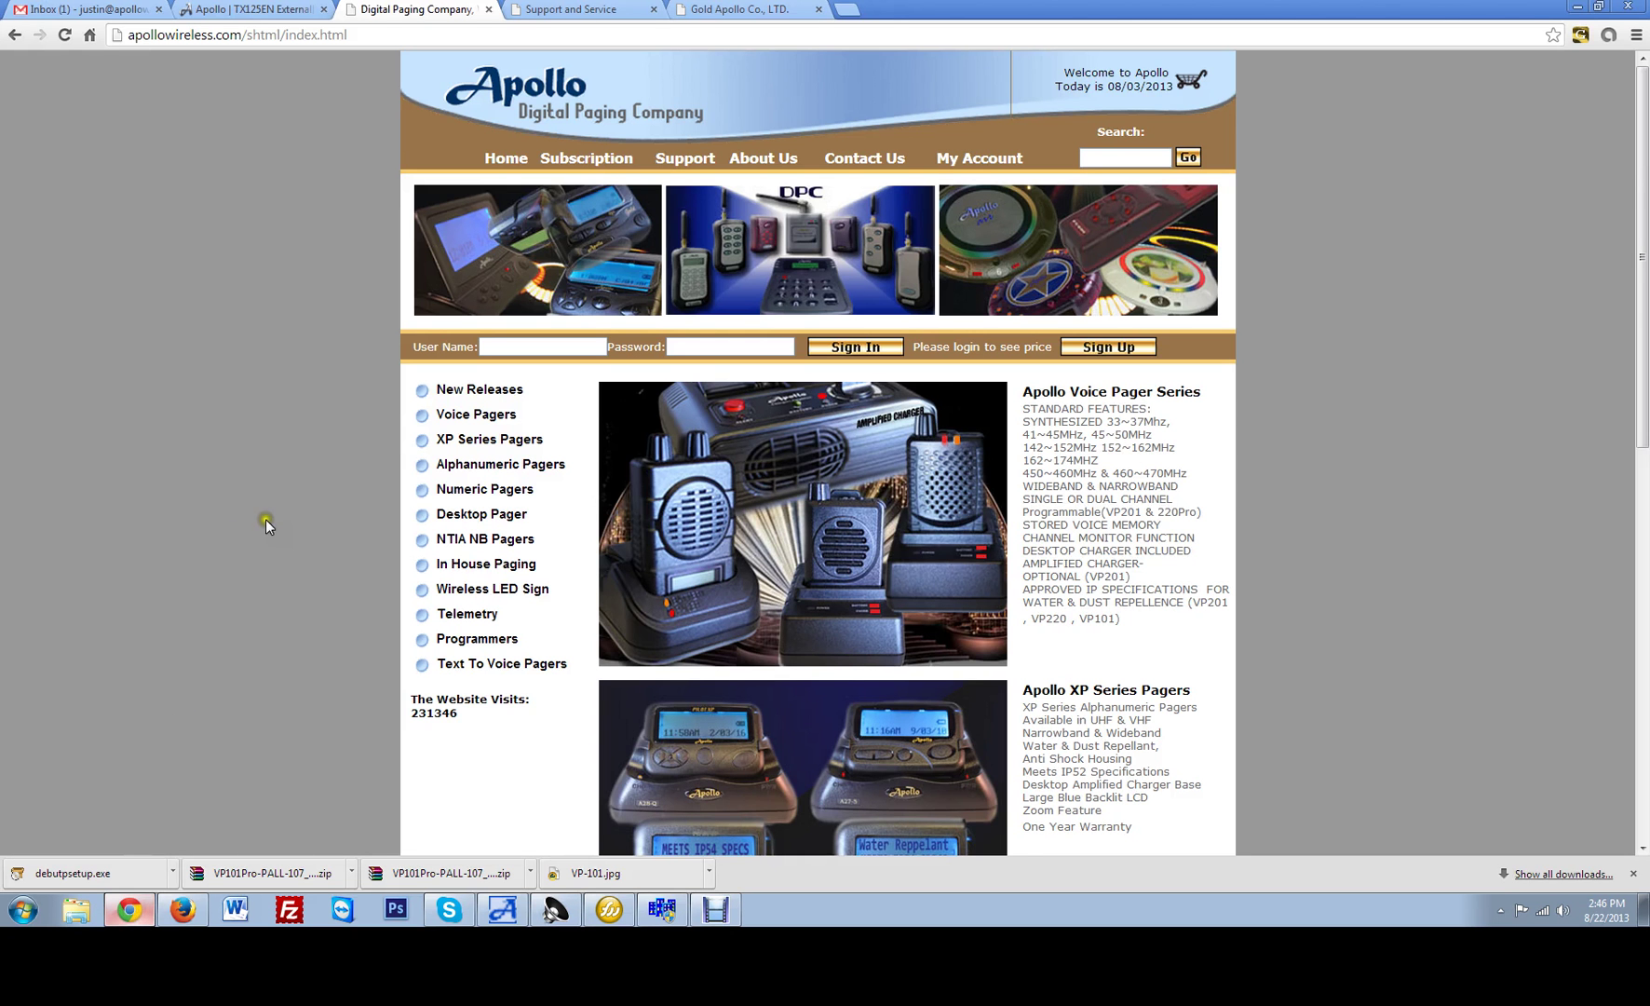
left_click(684, 160)
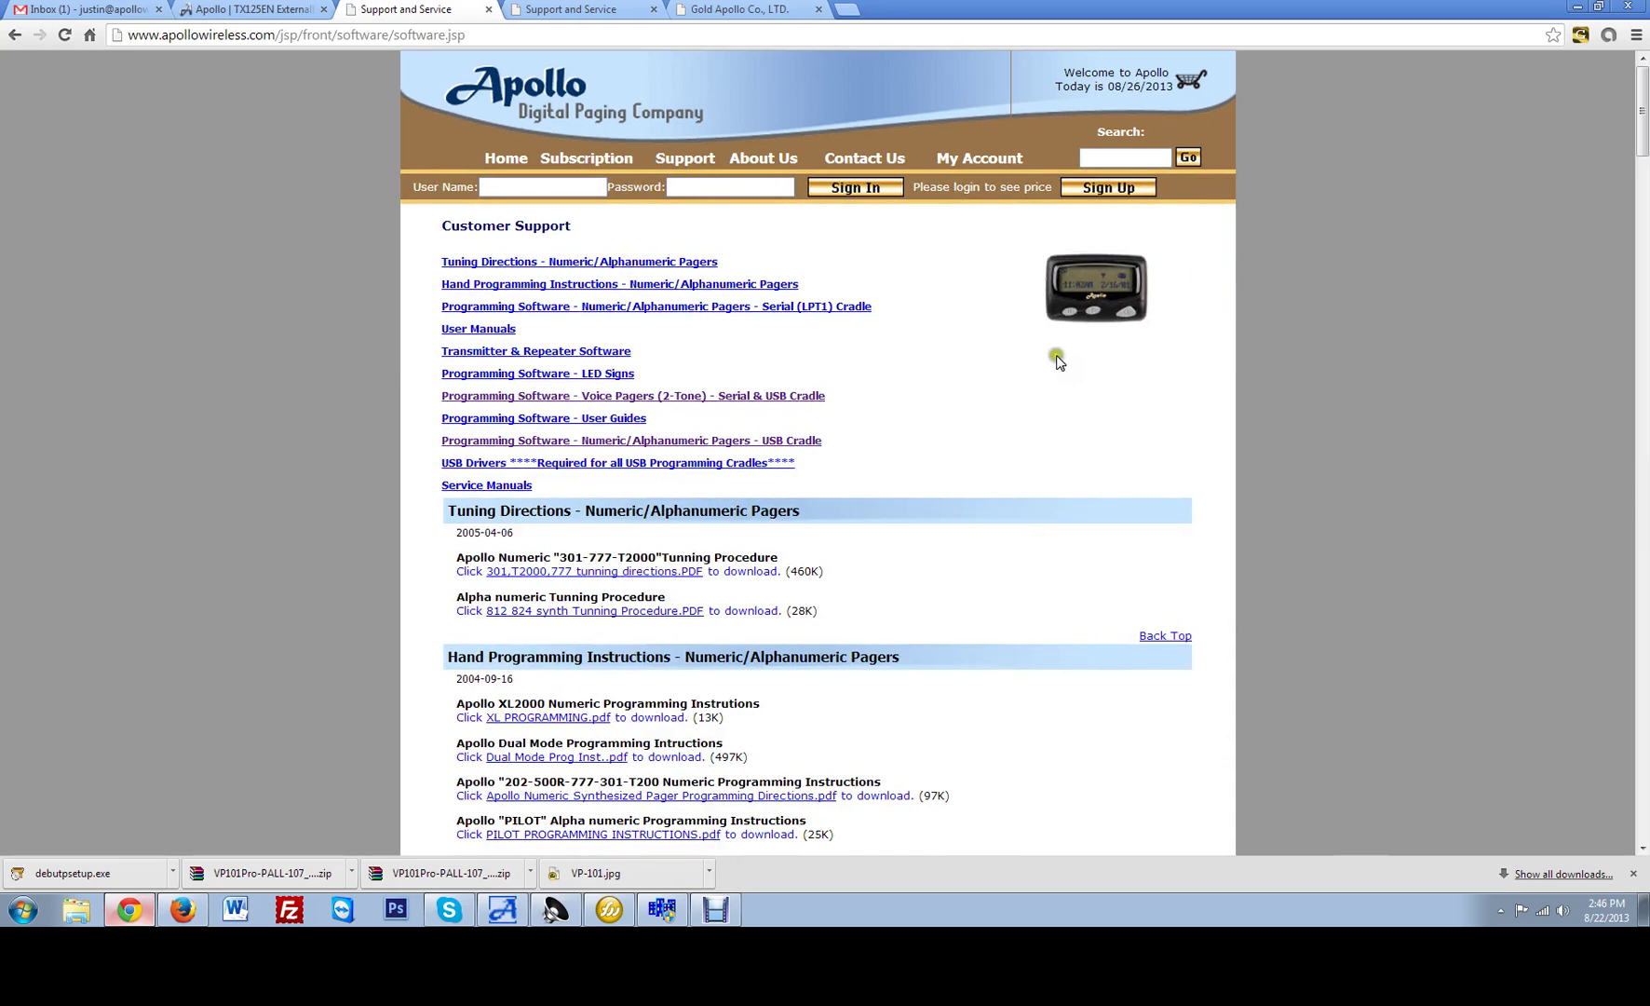
left_click_drag(861, 397, 451, 402)
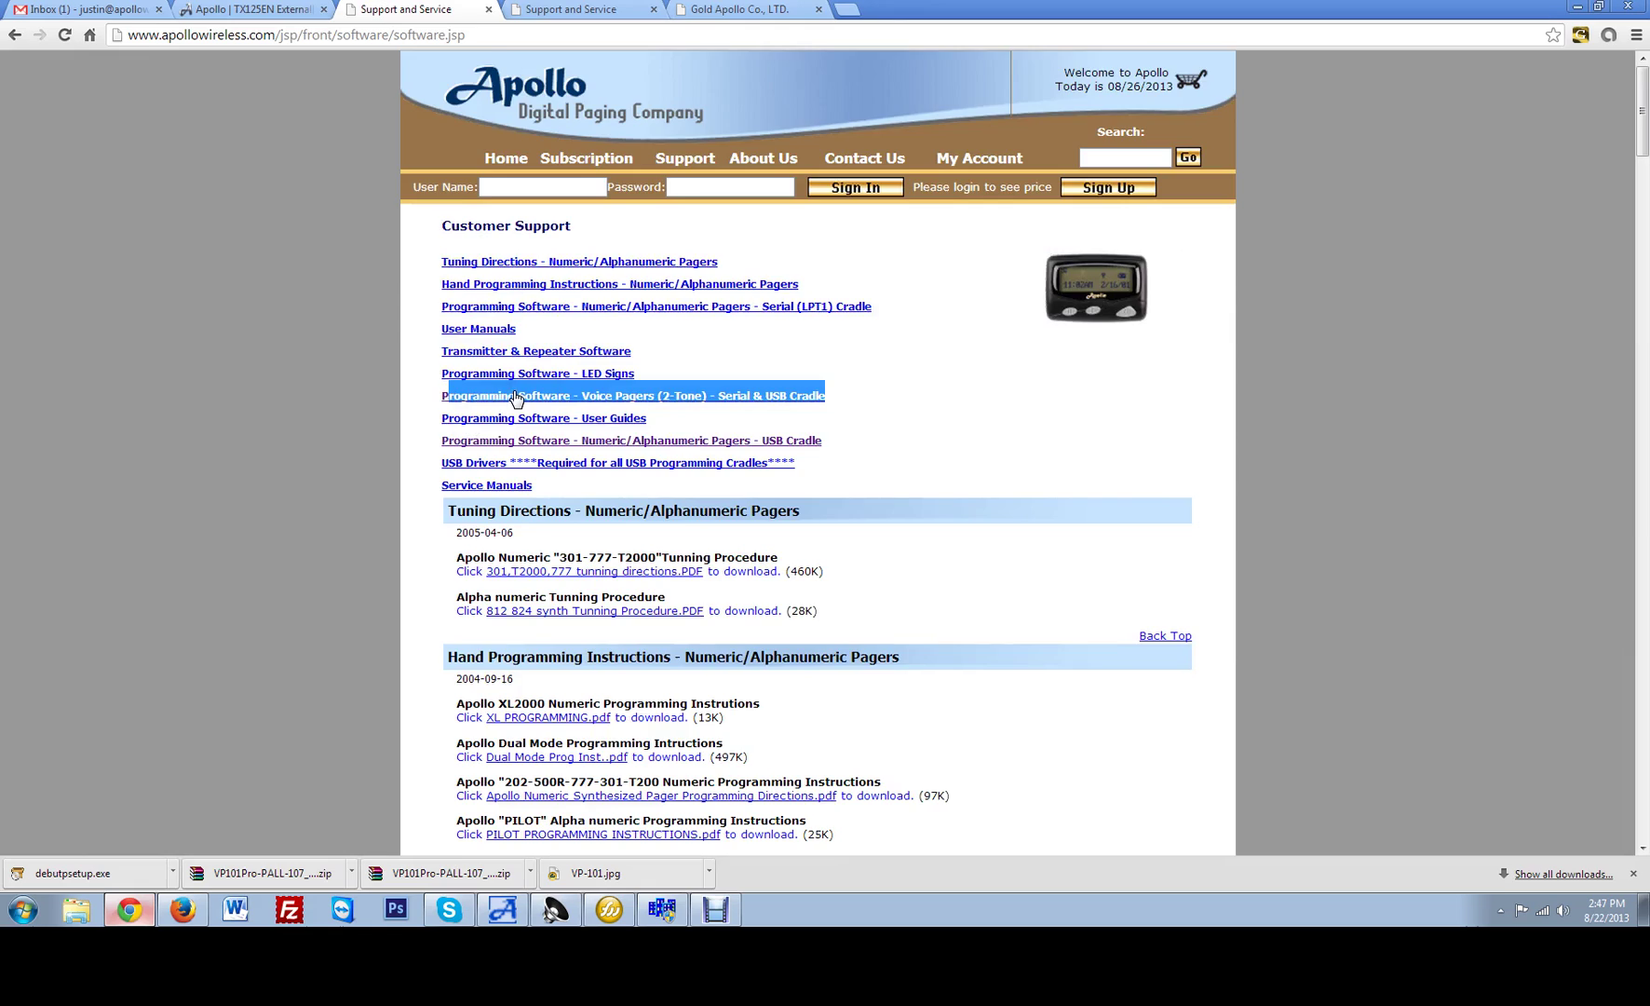
left_click(516, 398)
scroll(501, 352, "up", 1)
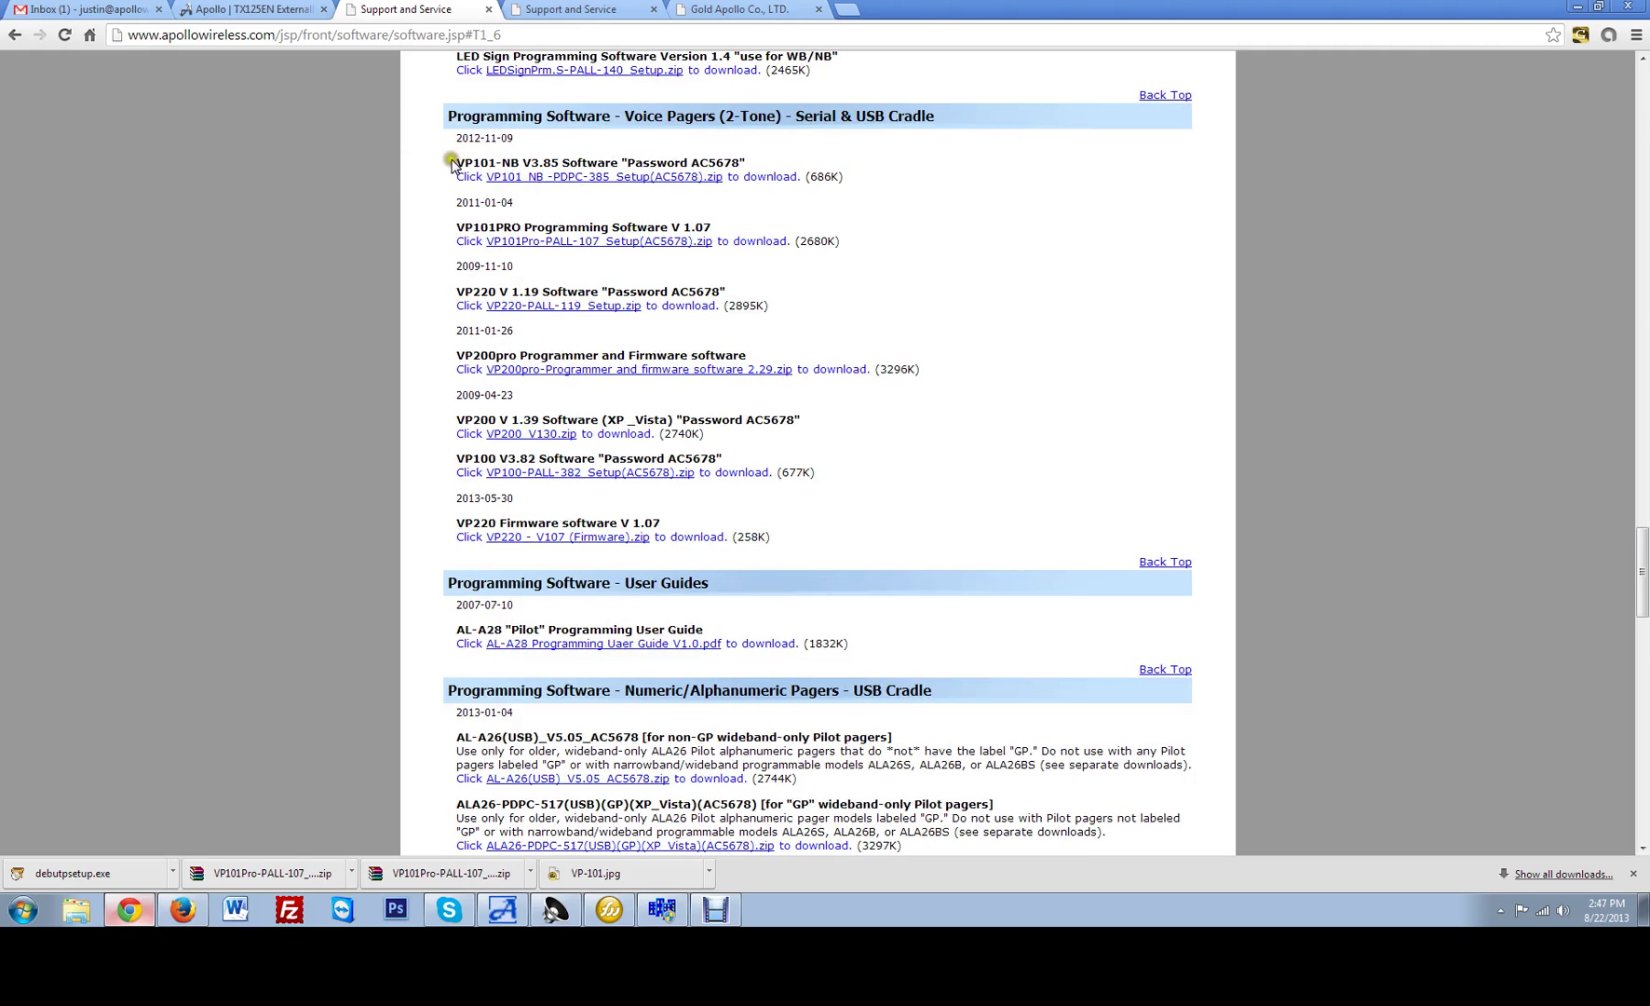
left_click_drag(520, 165, 522, 228)
left_click(584, 218)
left_click_drag(524, 164, 563, 165)
left_click(593, 211)
left_click_drag(445, 226, 694, 229)
left_click(759, 225)
left_click(604, 243)
Launch VP101Pro Pager Programmer from the Gold Apollo folder under All Programs.
left_click(1006, 290)
left_click(1006, 291)
left_click(1005, 240)
left_click(1007, 233)
left_click(369, 422)
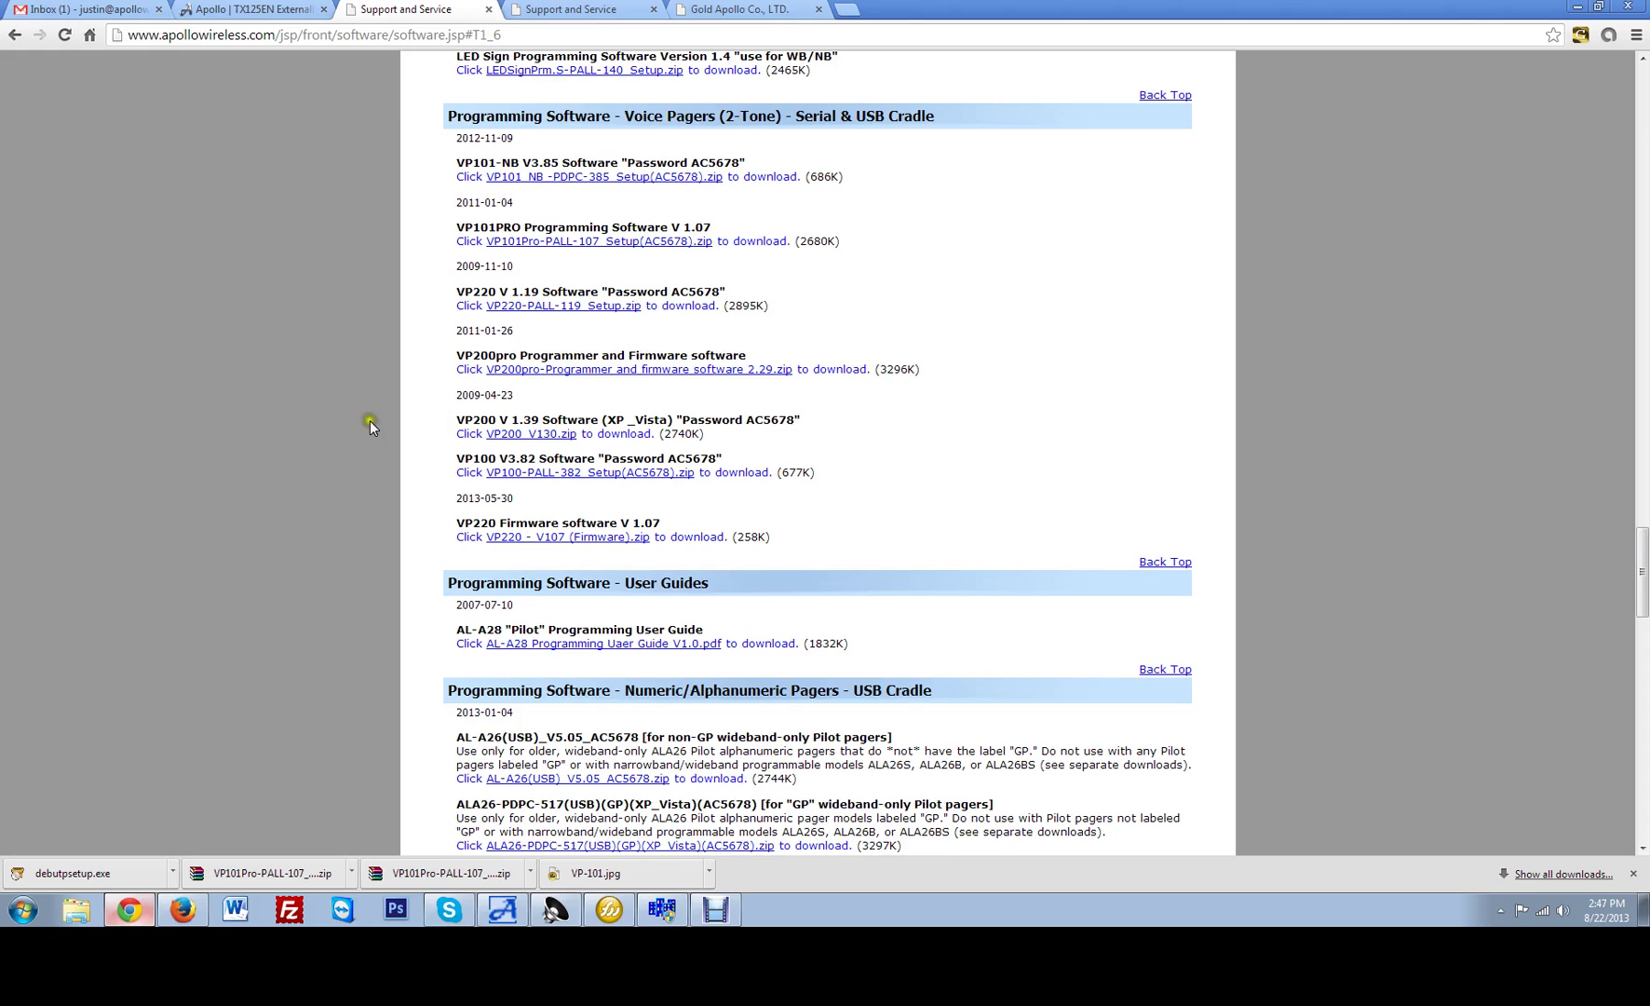
left_click(20, 916)
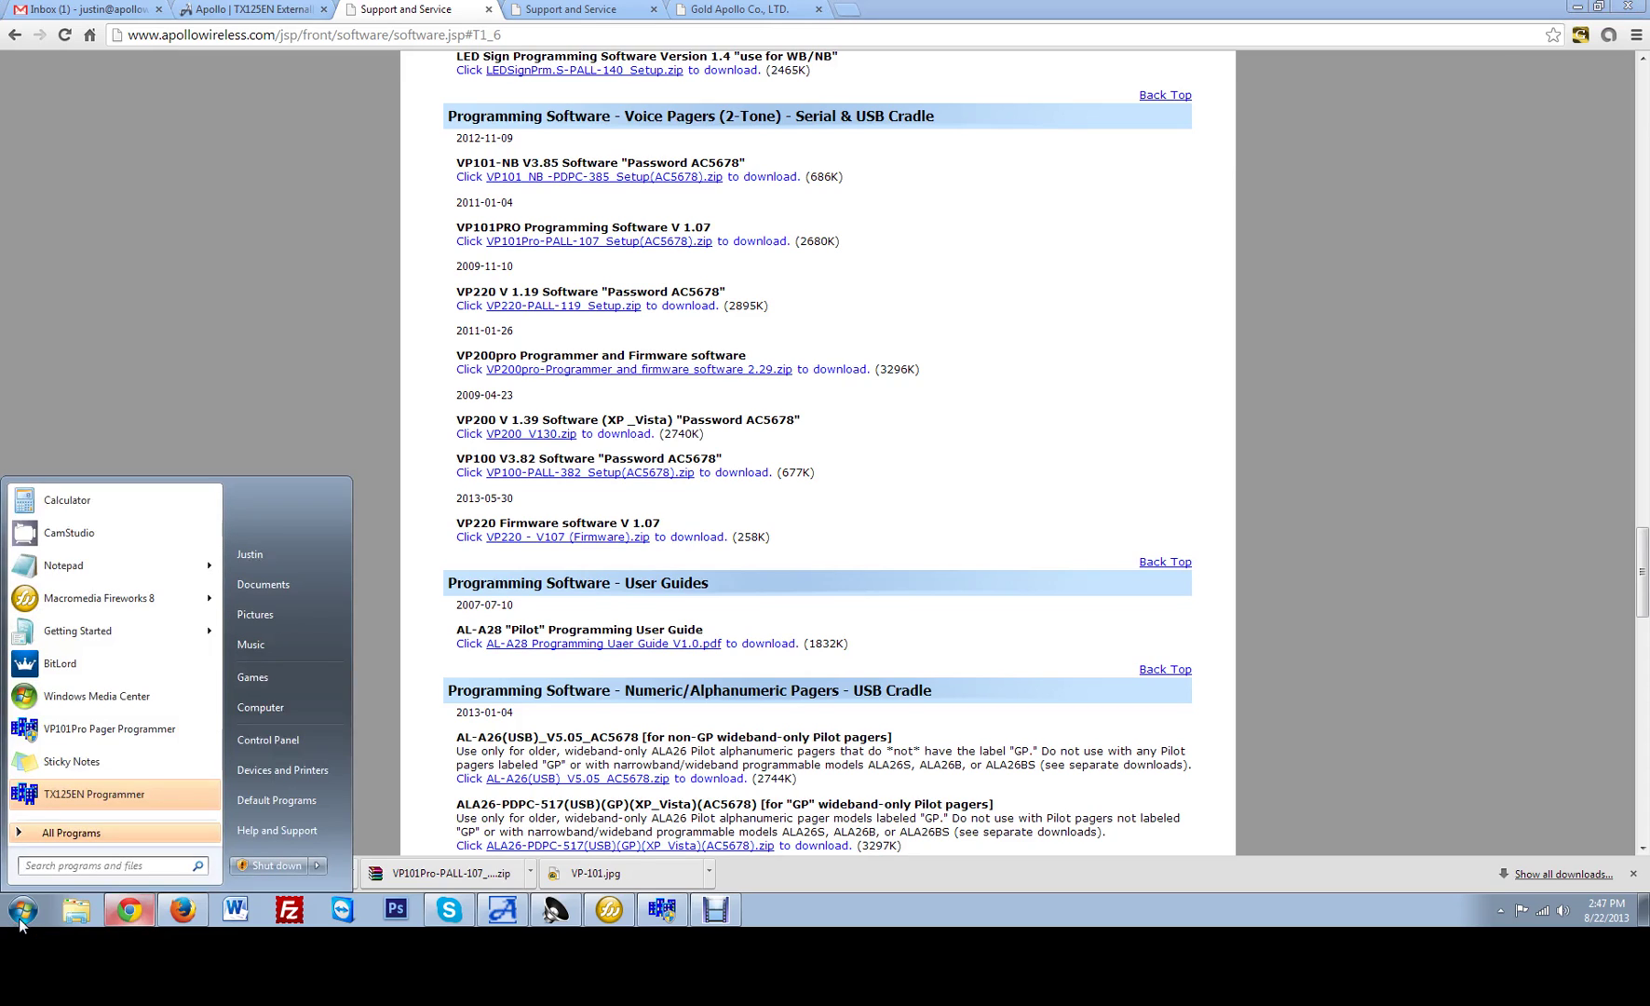
left_click(67, 837)
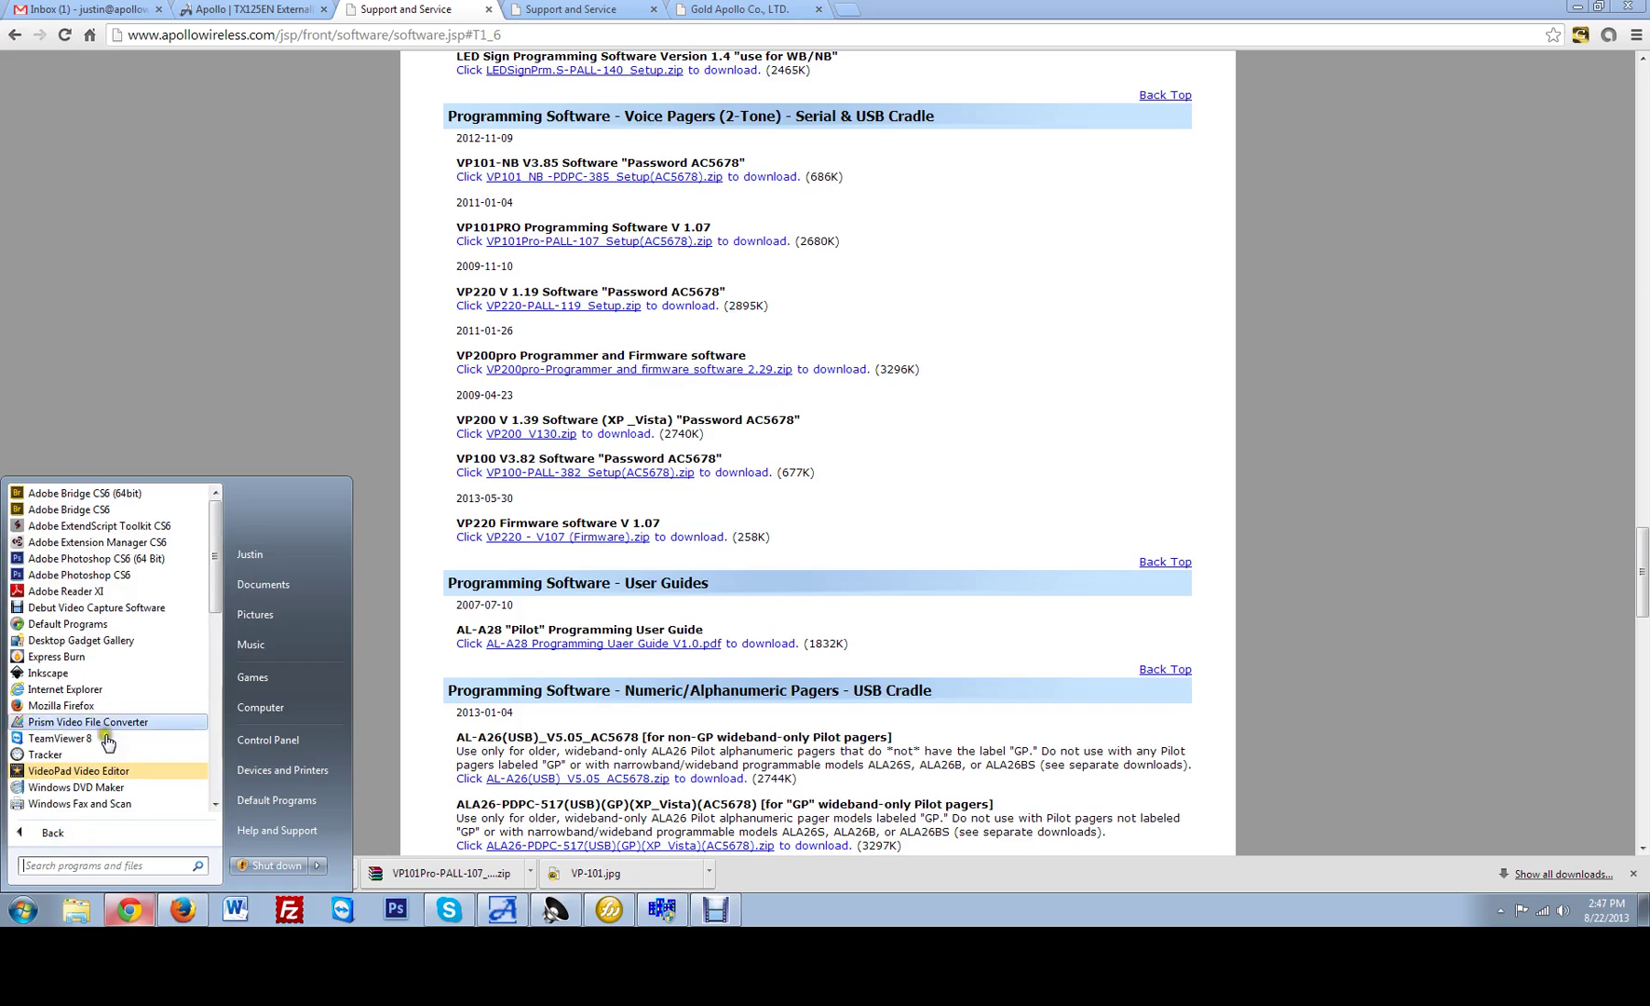
left_click_drag(215, 580, 224, 692)
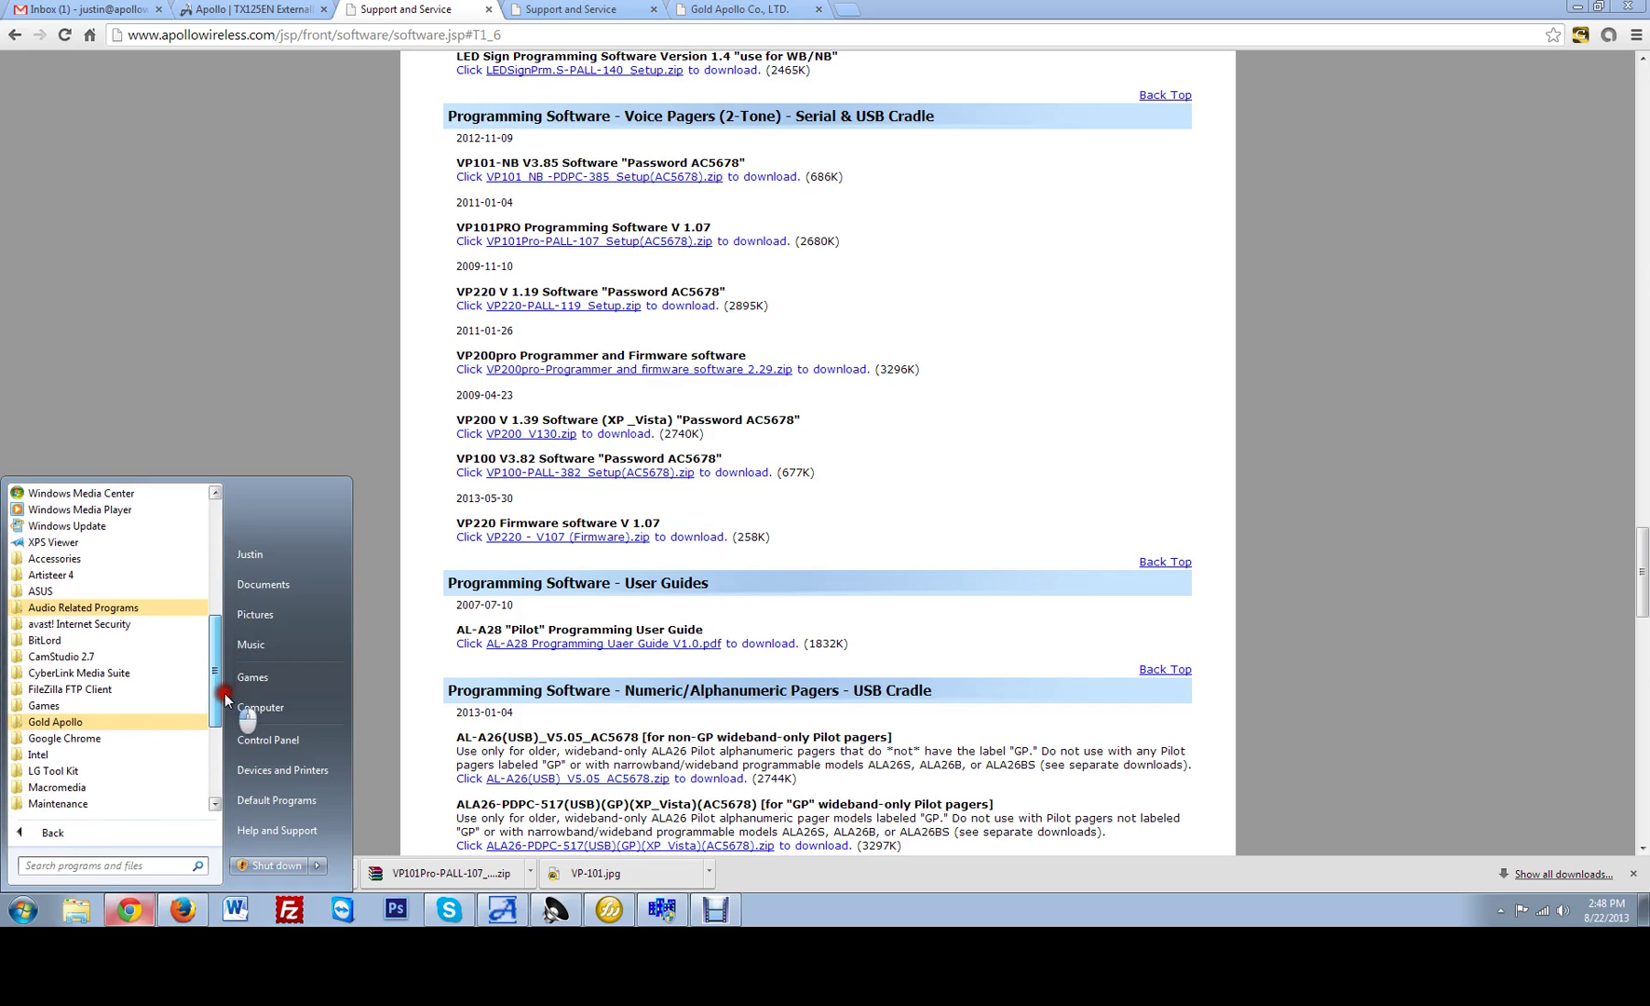
left_click(74, 726)
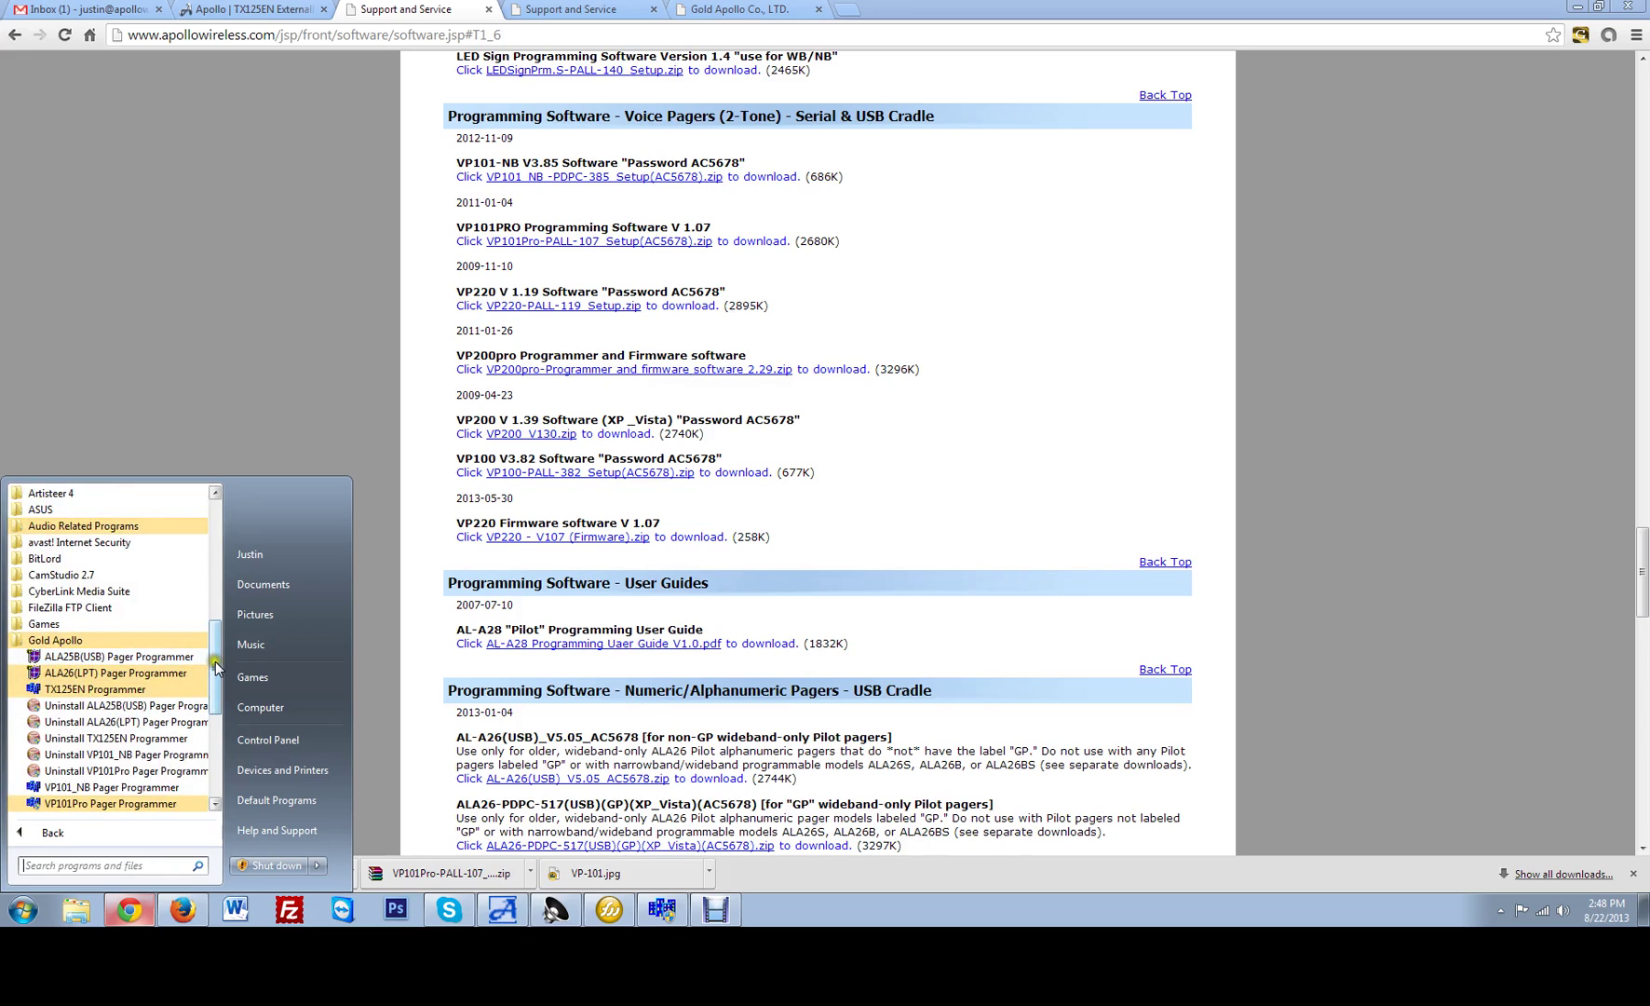
left_click_drag(216, 665, 218, 702)
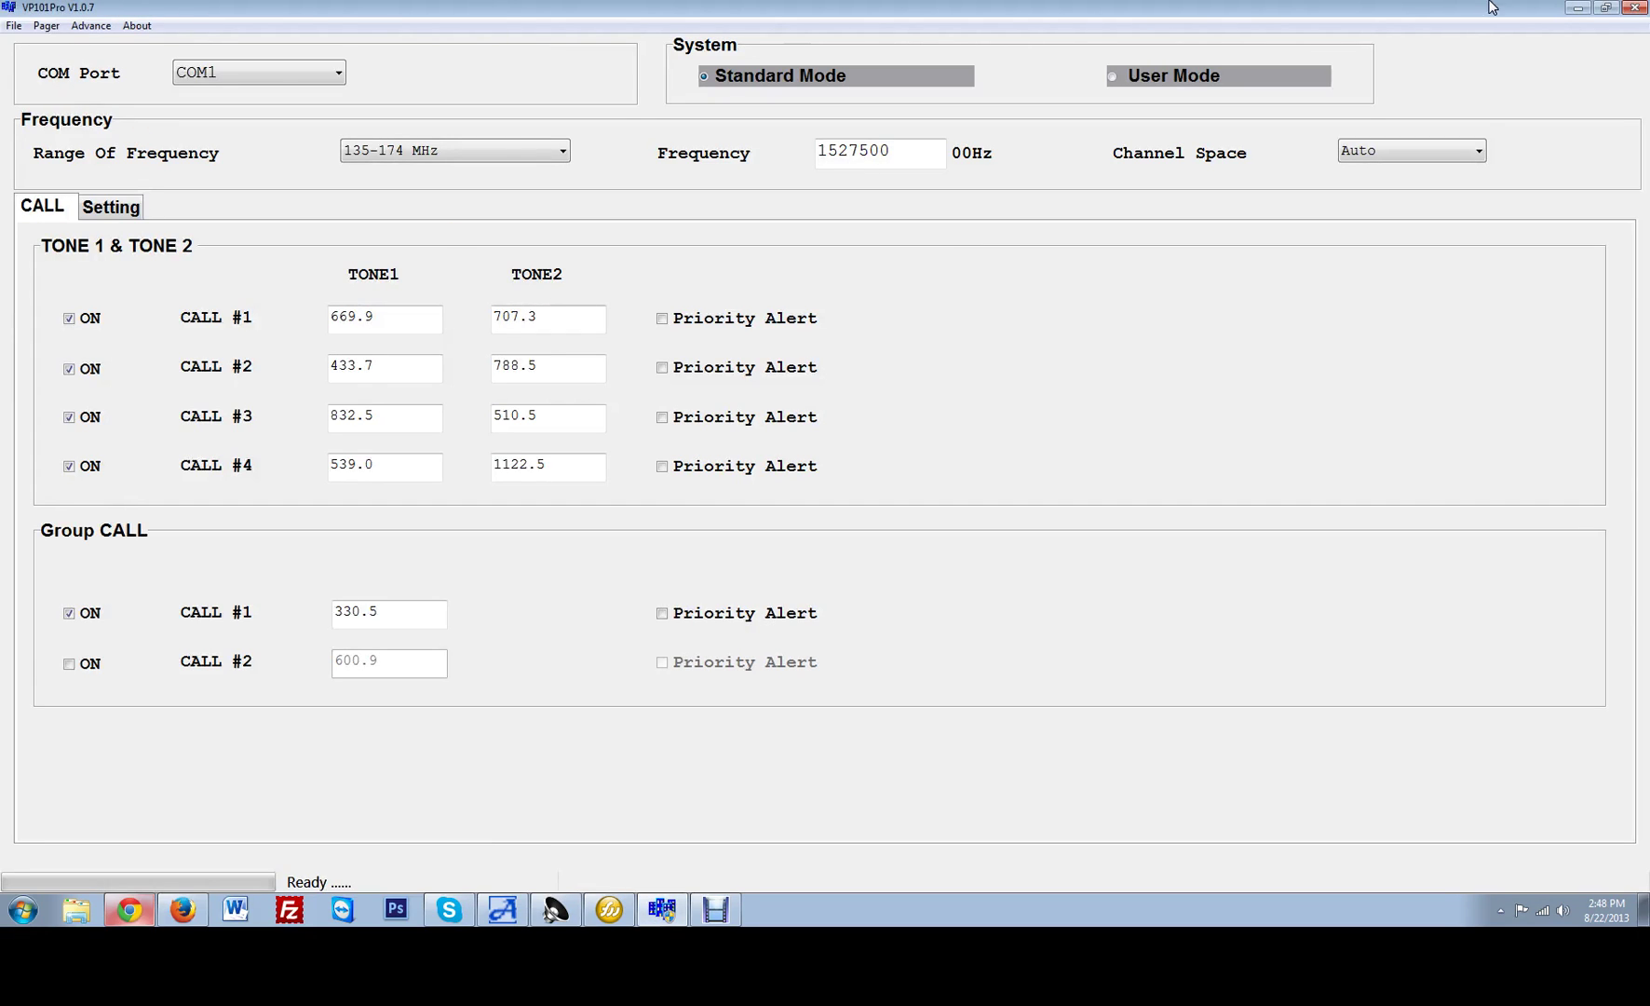
Restart VP101Pro from the Gold Apollo folder and unlock it with the programmer password.
left_click(1633, 8)
left_click(23, 910)
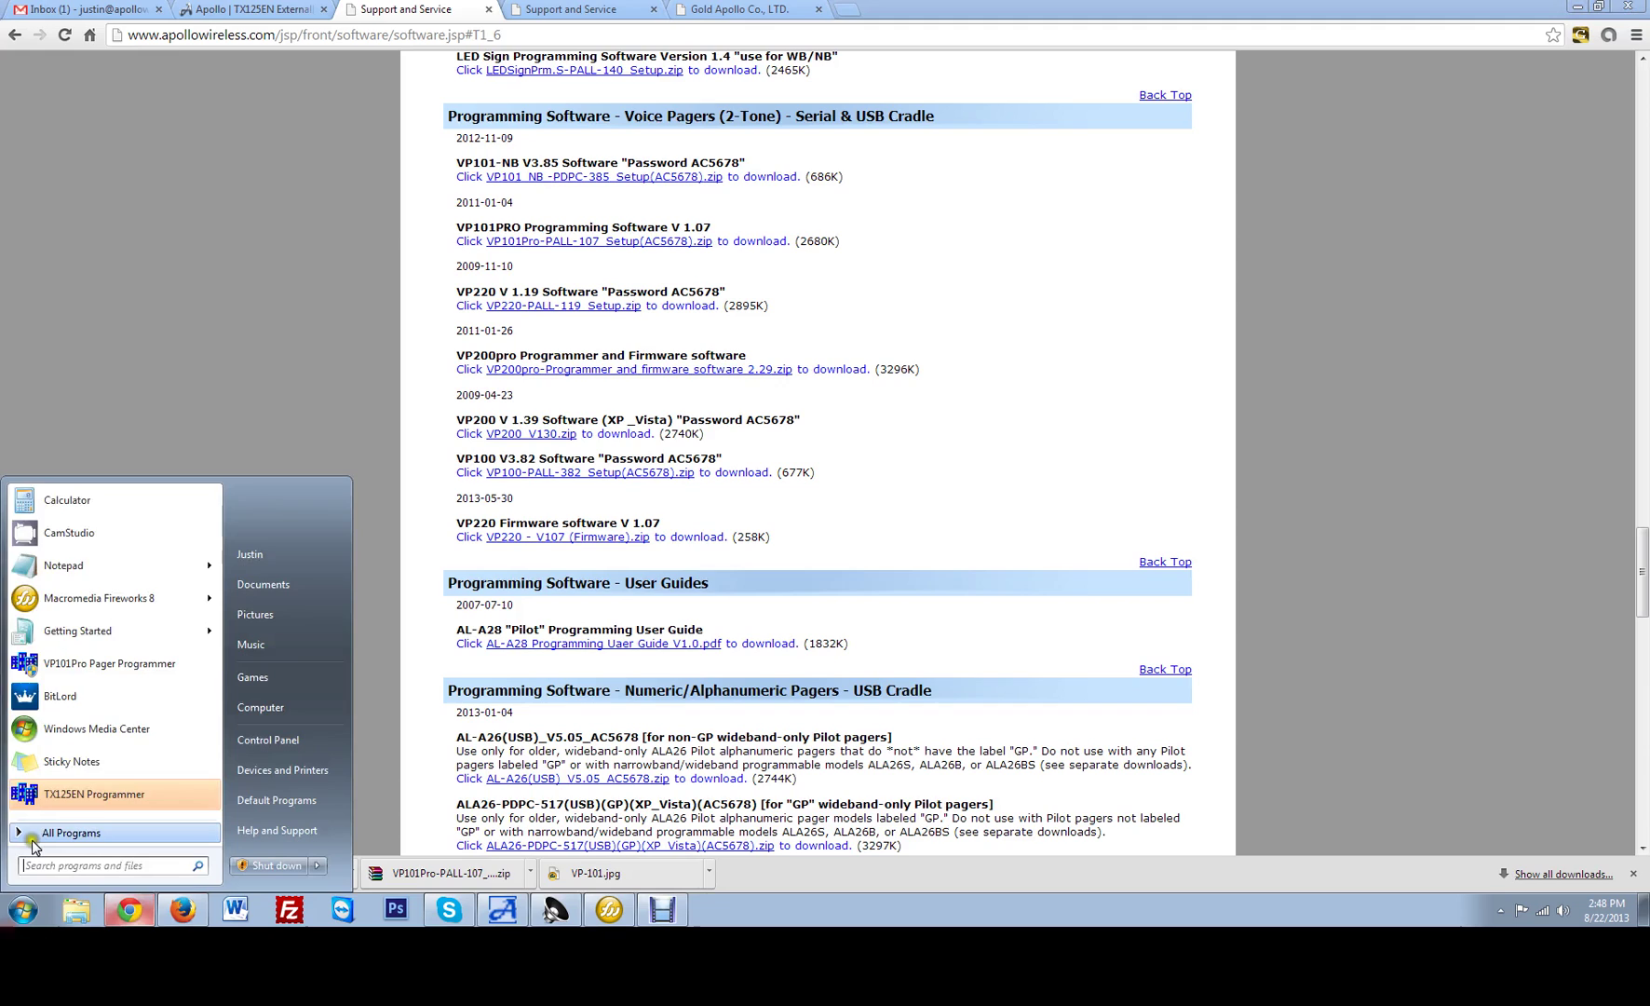
left_click(65, 832)
left_click(58, 526)
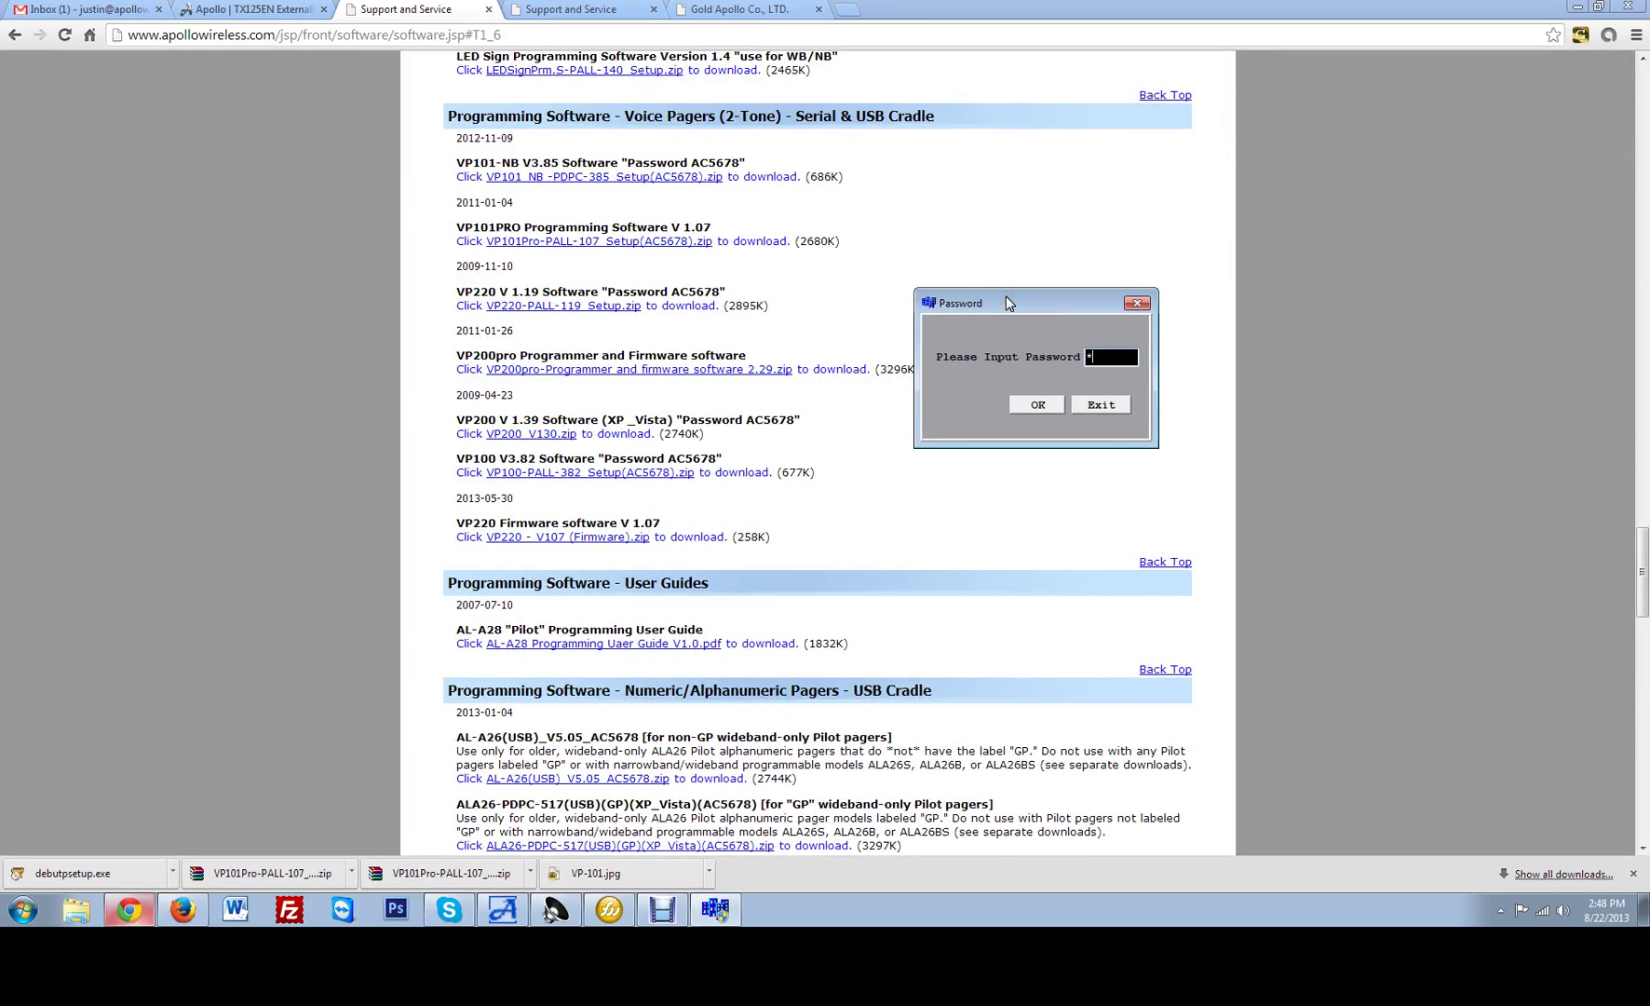
left_click(1039, 407)
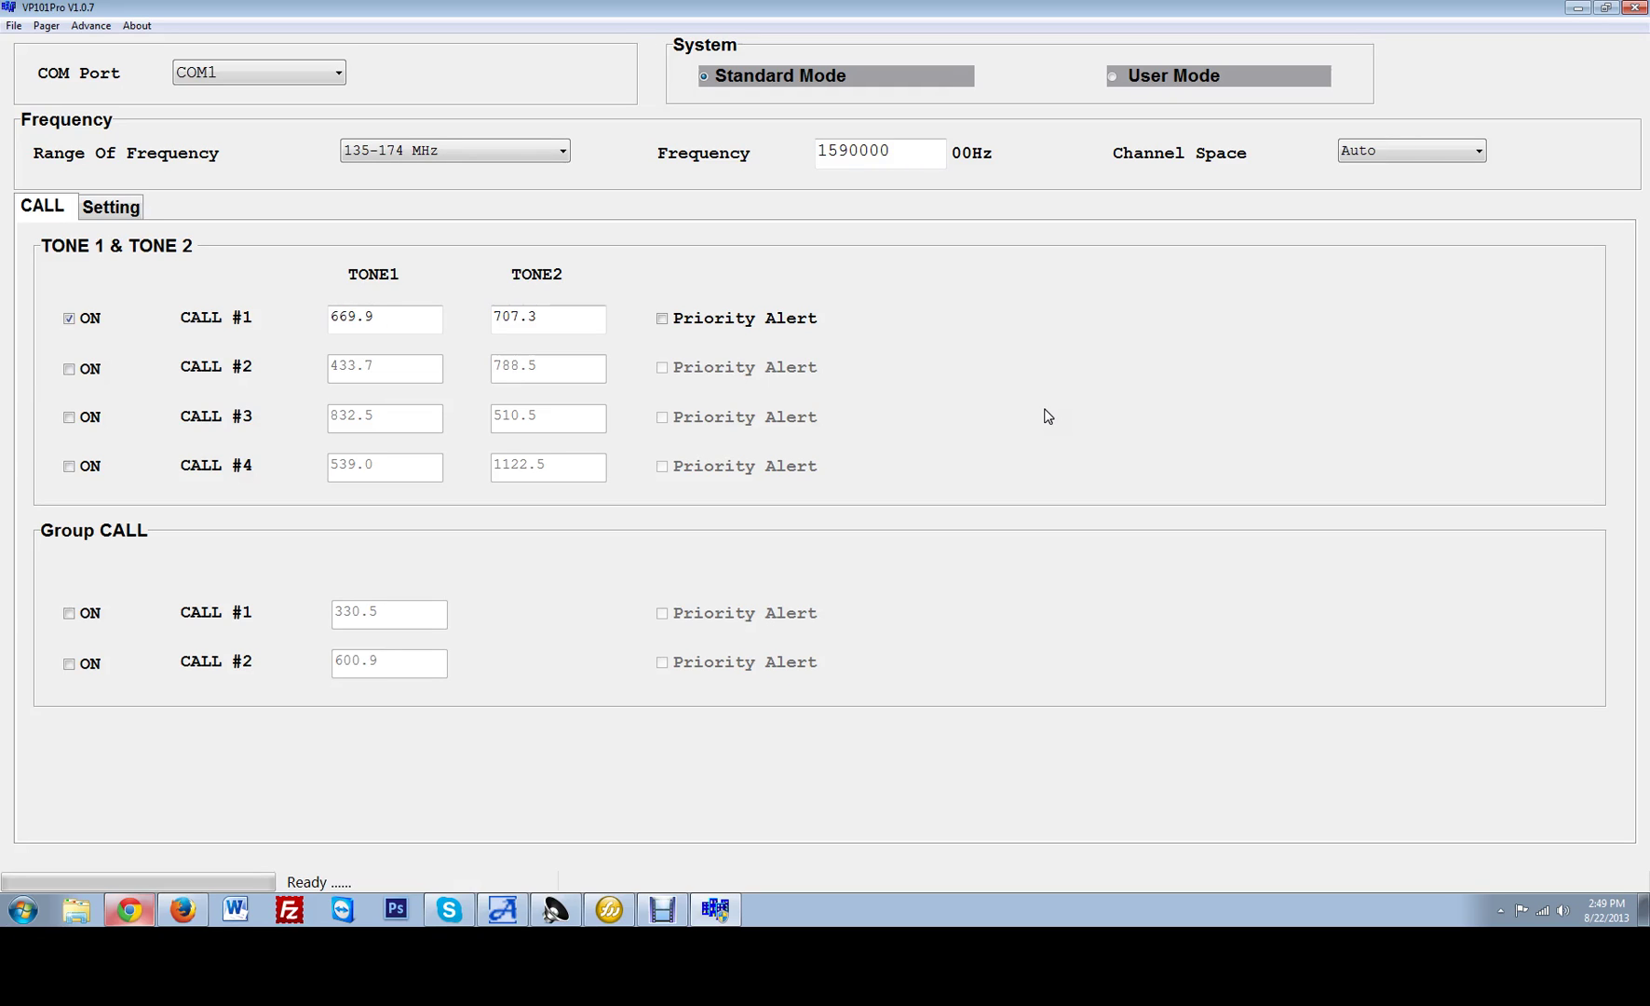
left_click(48, 26)
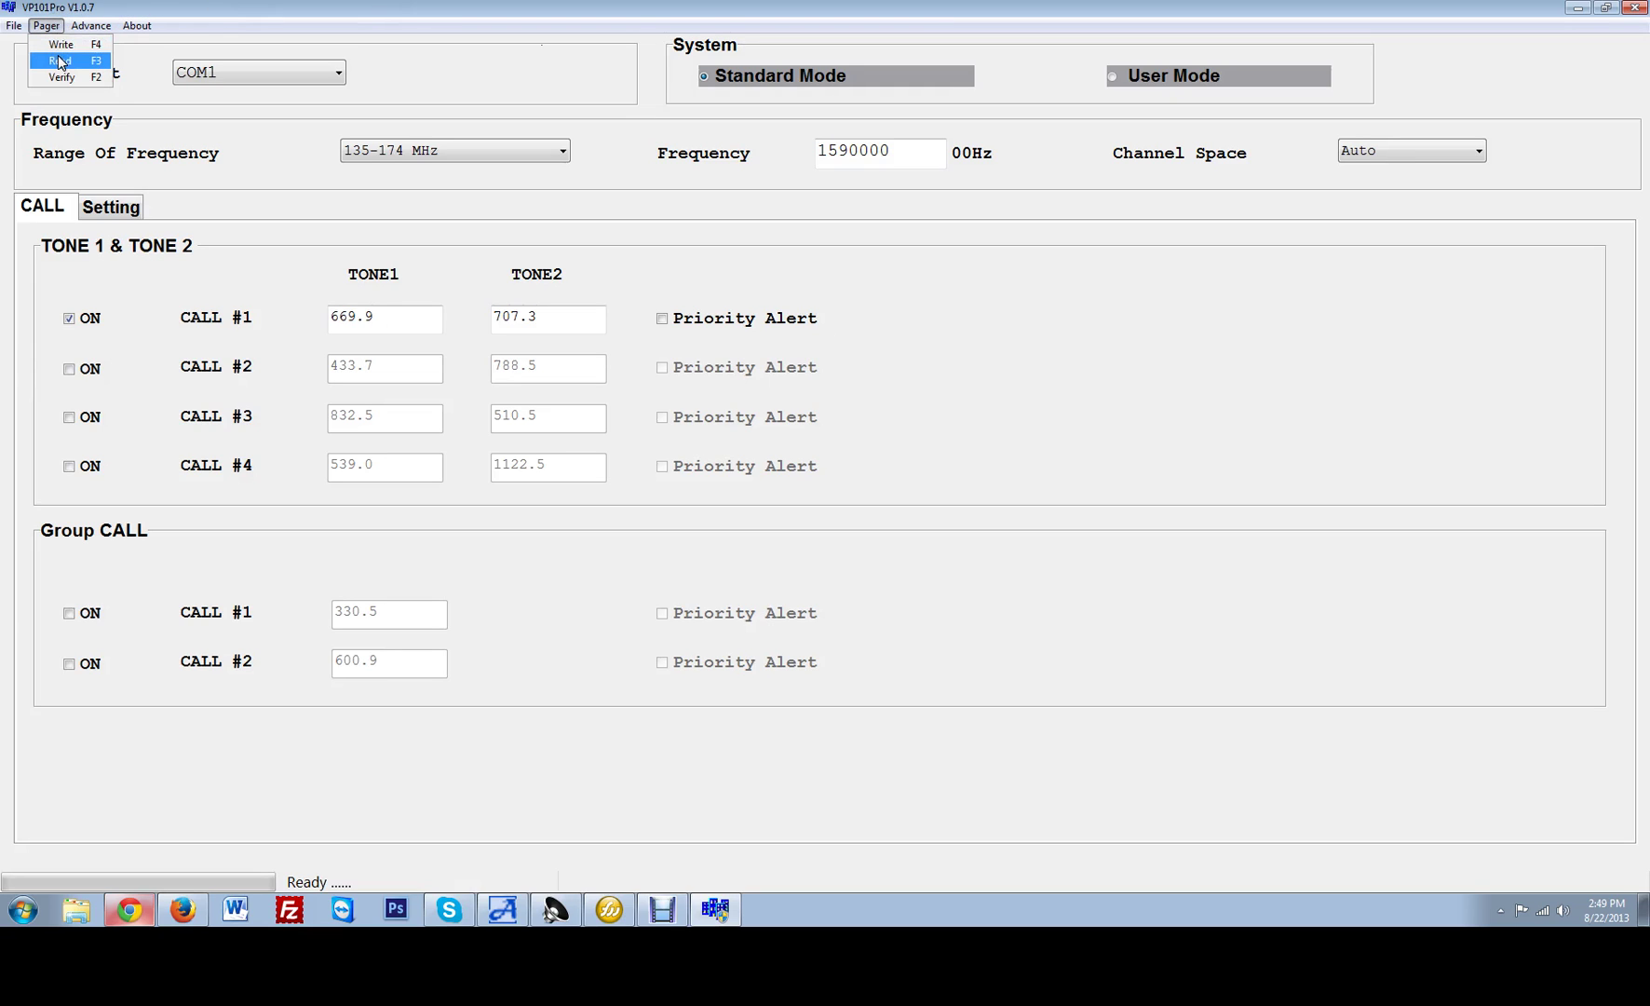
left_click(850, 249)
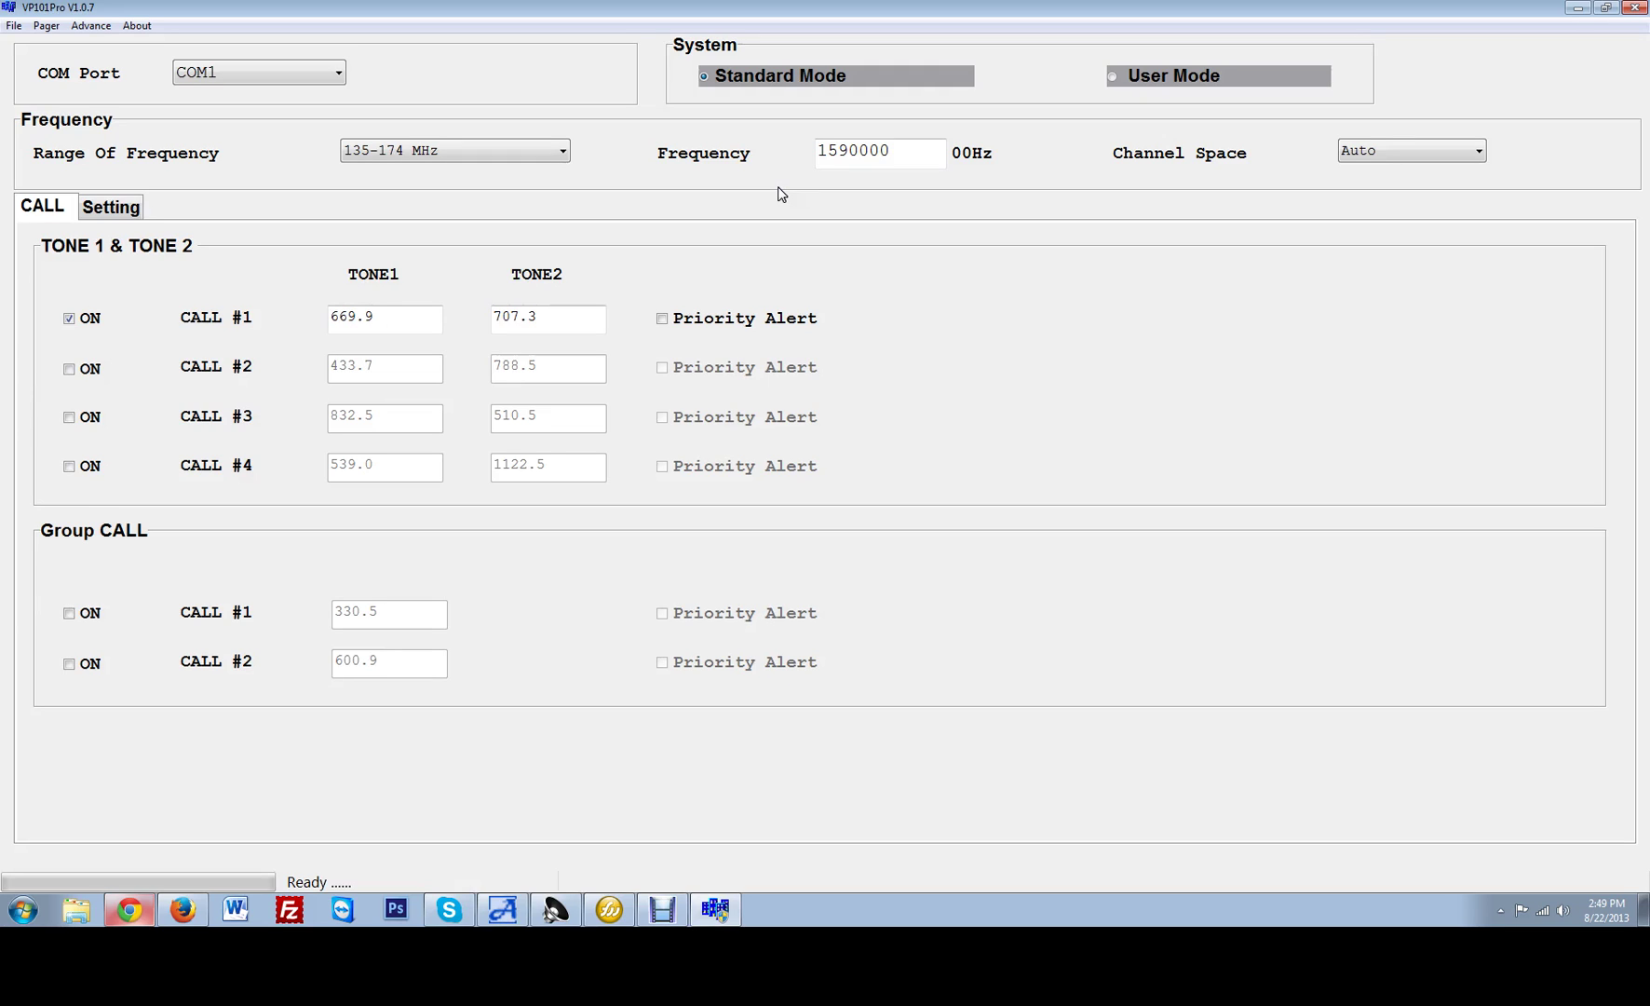
Change the frequency from 1590000 to 1527500, leaving channel spacing on Auto.
double_click(818, 152)
key("BackSpace")
type("1527500")
left_click(1410, 151)
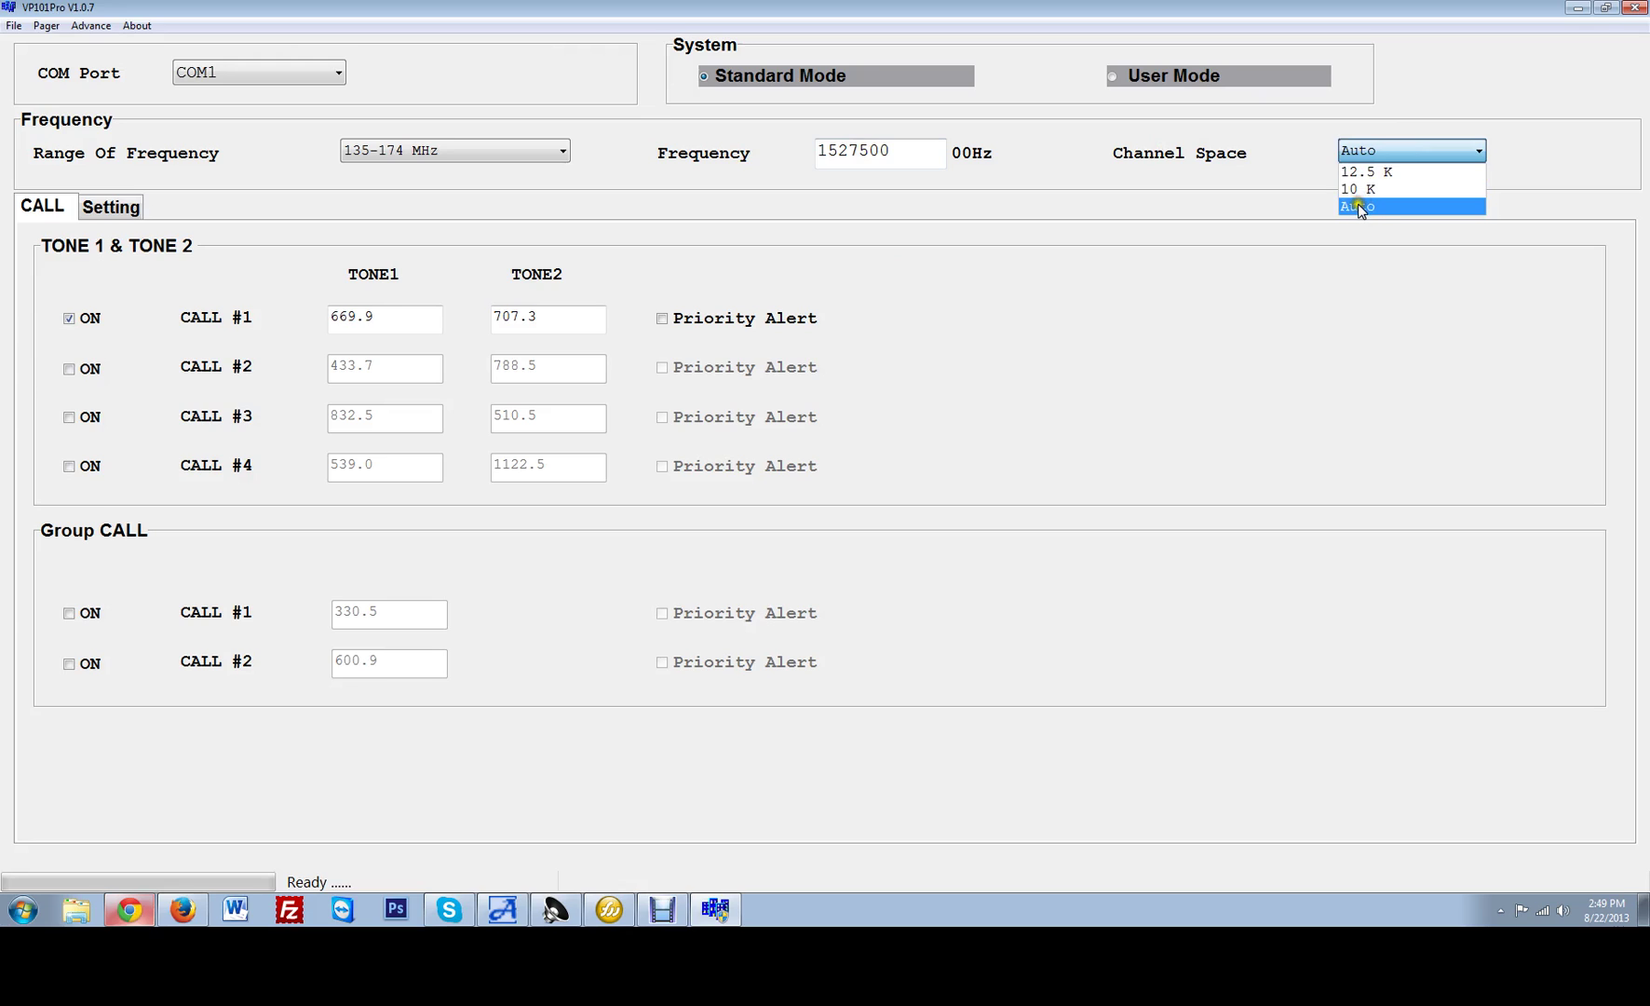
left_click(1102, 302)
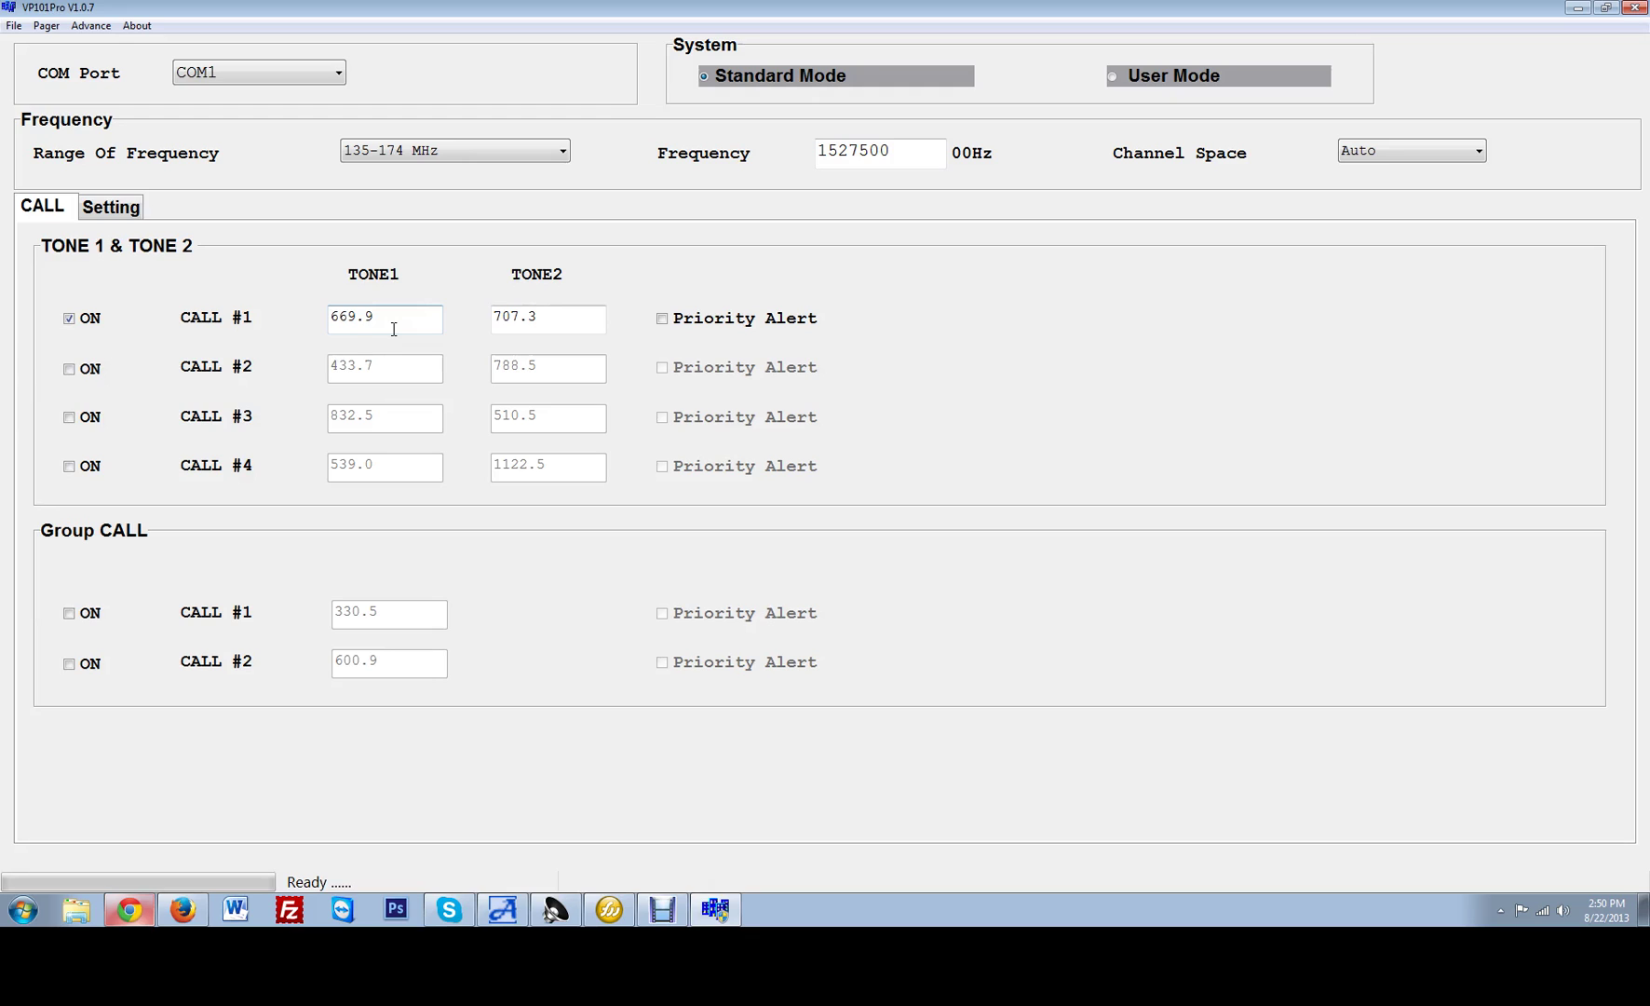
Switch on CALL #2–#4 and Group CALL #1 and #2, with priority alert on CALL #2.
left_click(68, 369)
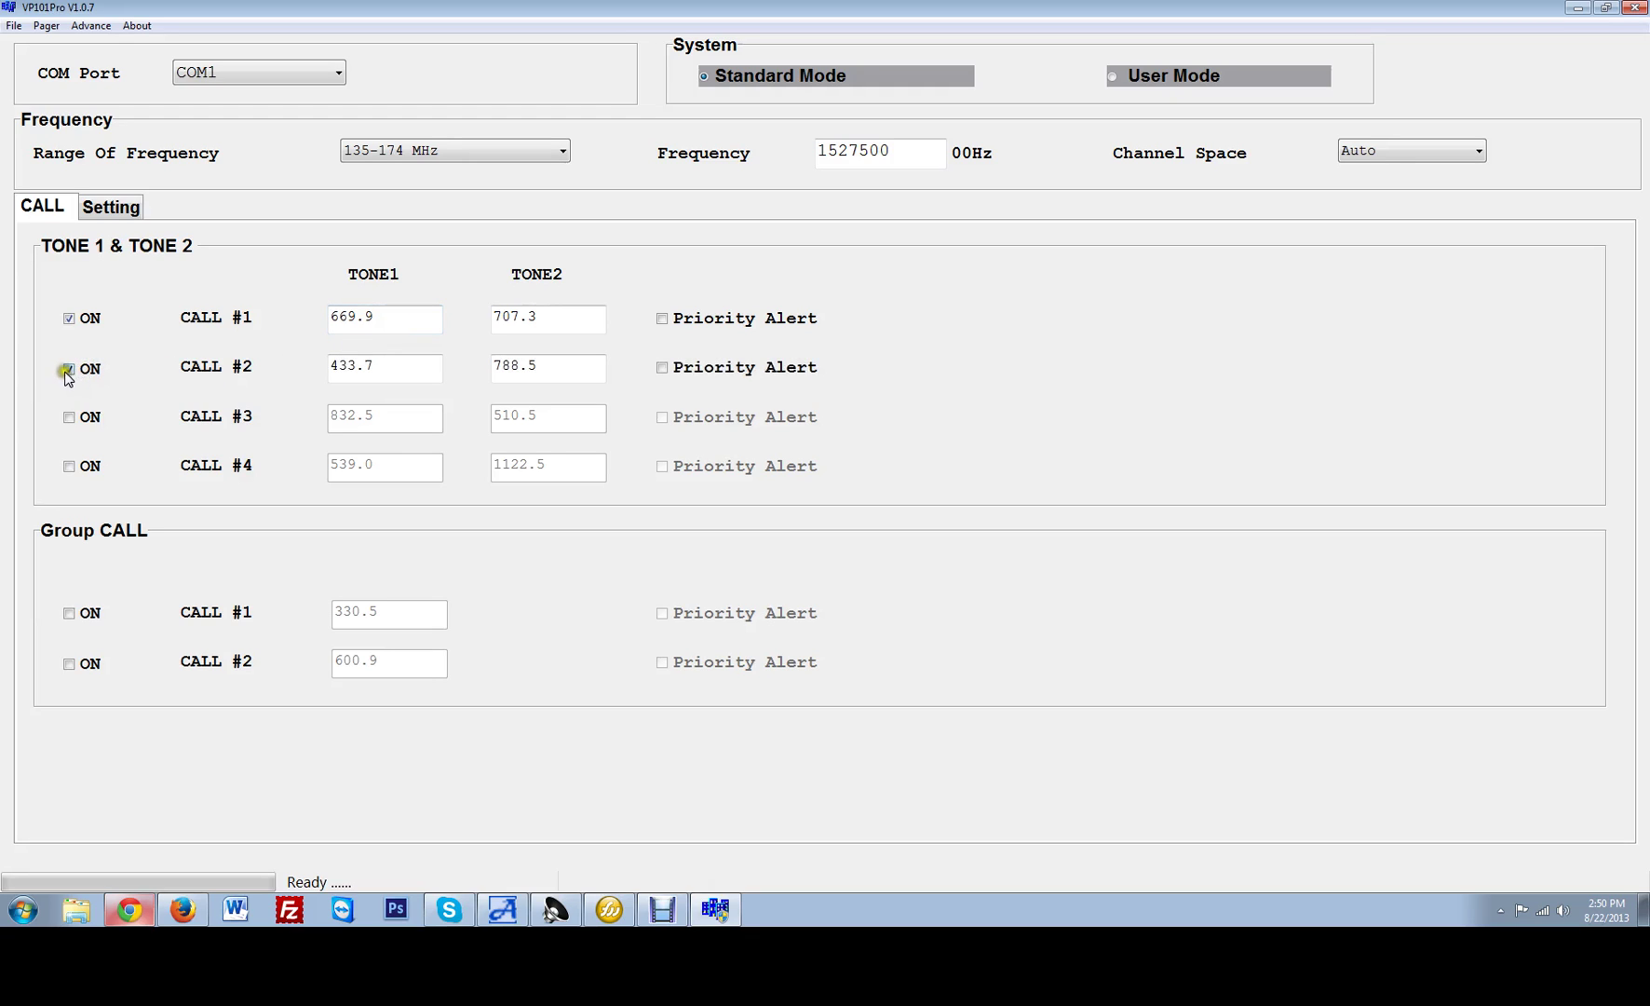
left_click(69, 418)
left_click(70, 466)
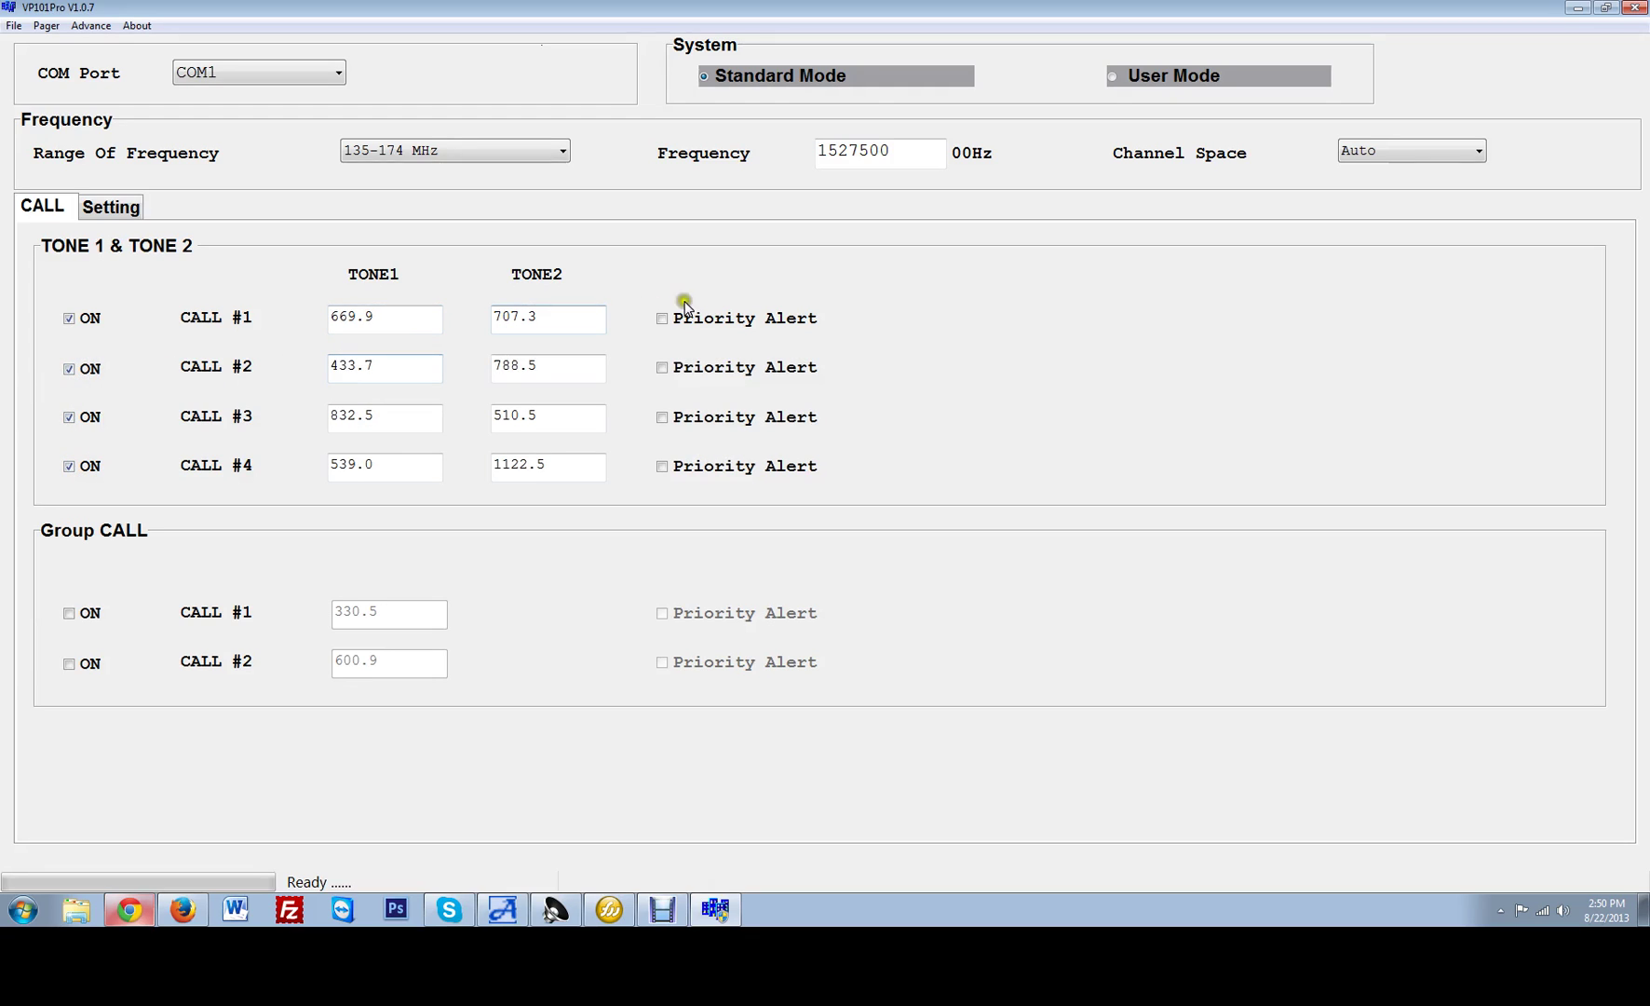
left_click(663, 367)
left_click(70, 614)
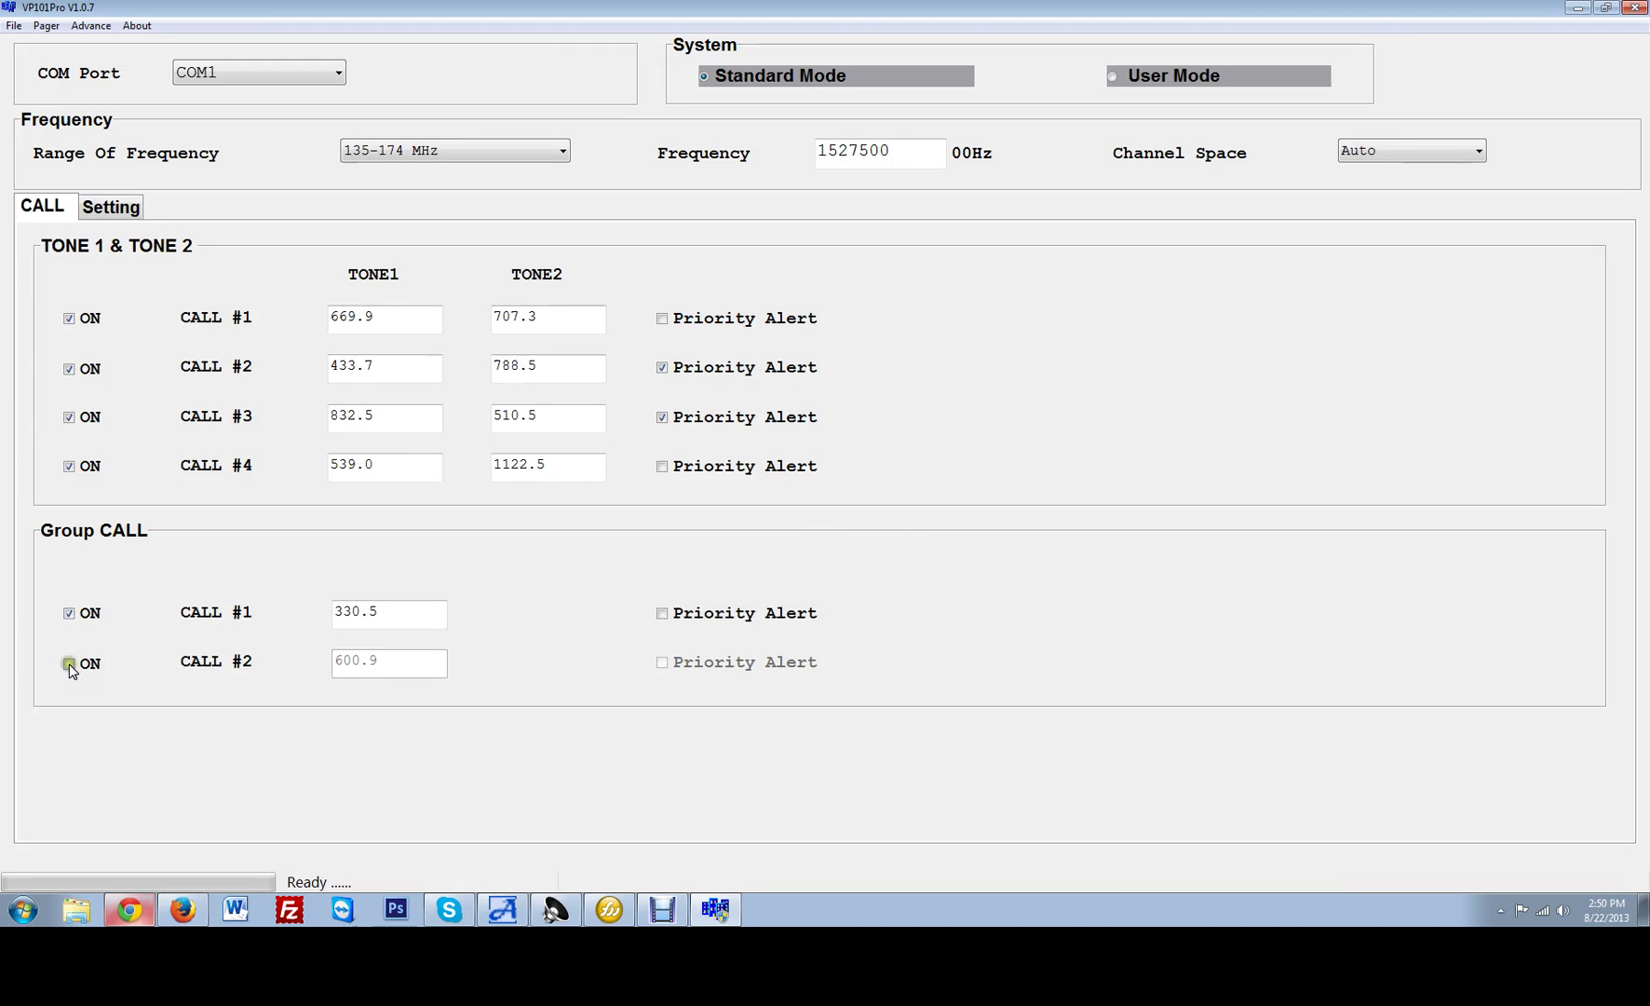
left_click(69, 664)
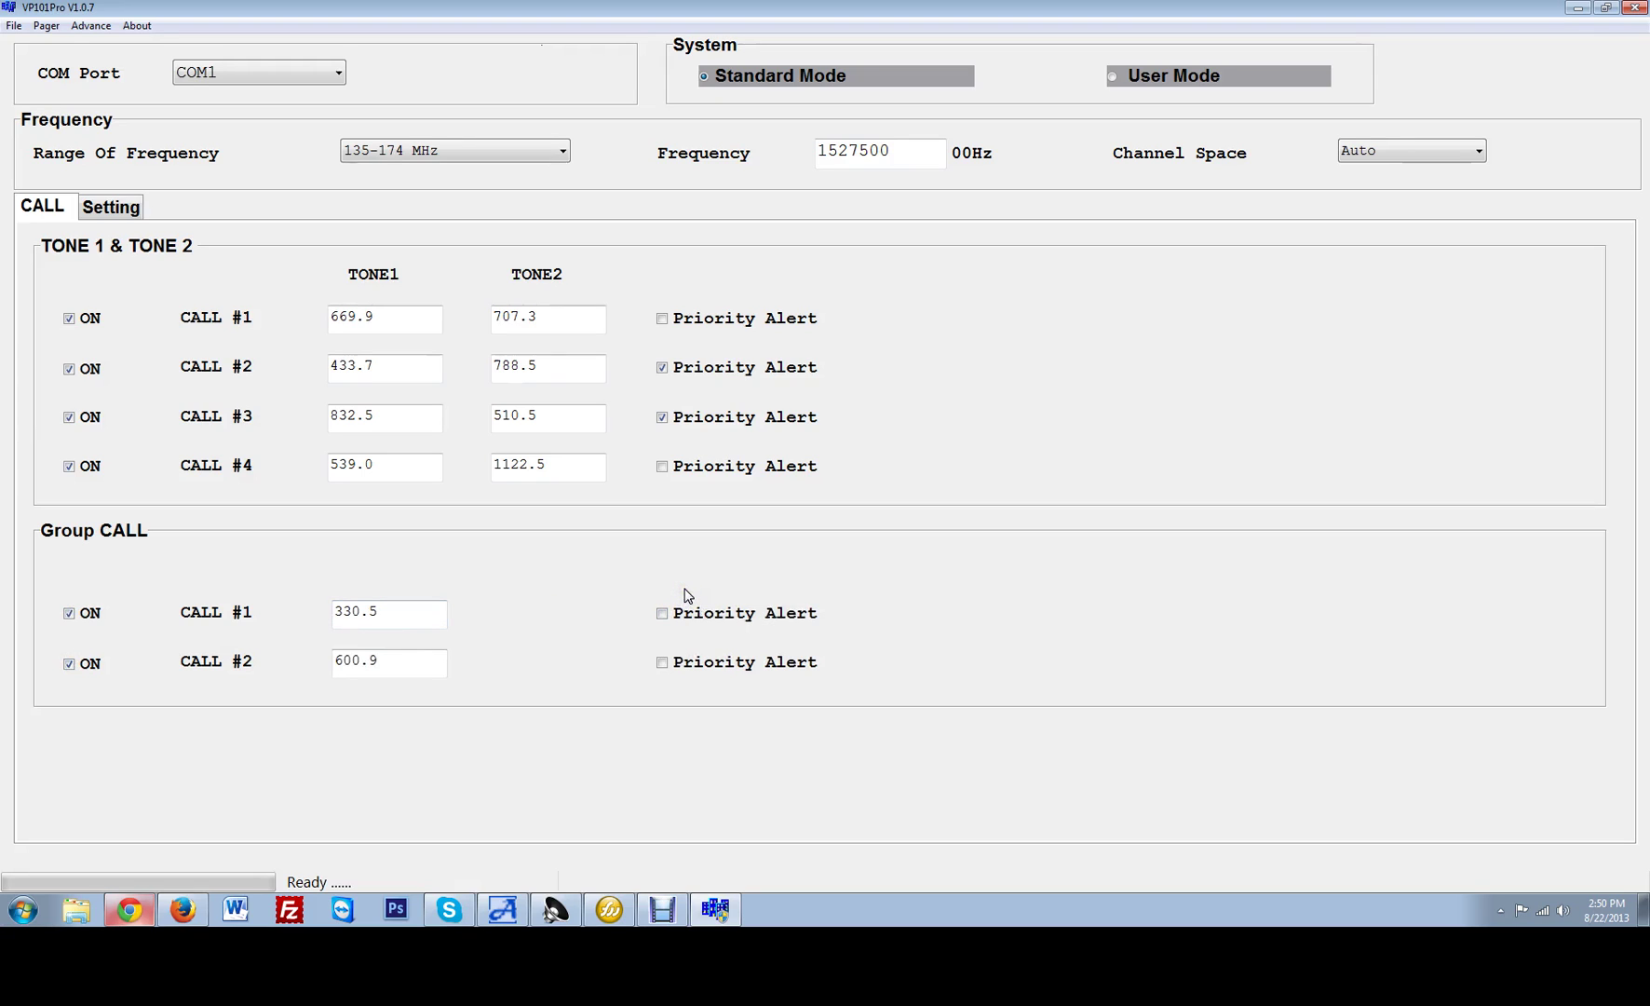
Review the Setting tab's Record Section choices, leaving it at 4 sections (30 second).
left_click(131, 209)
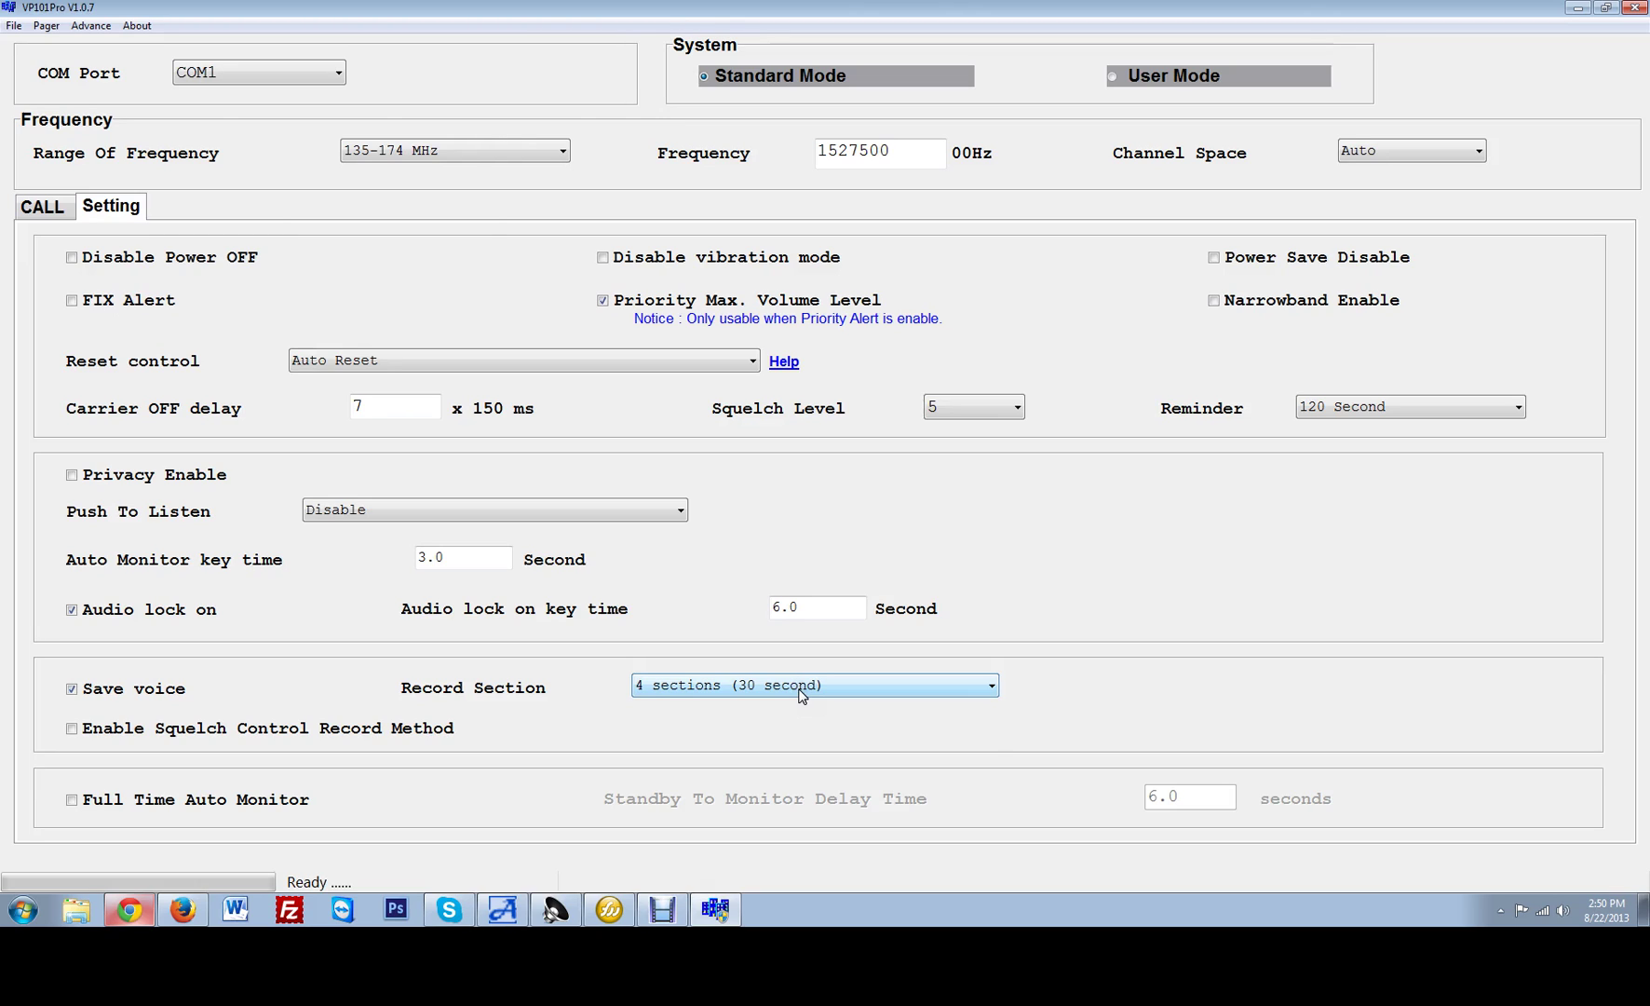
left_click(800, 695)
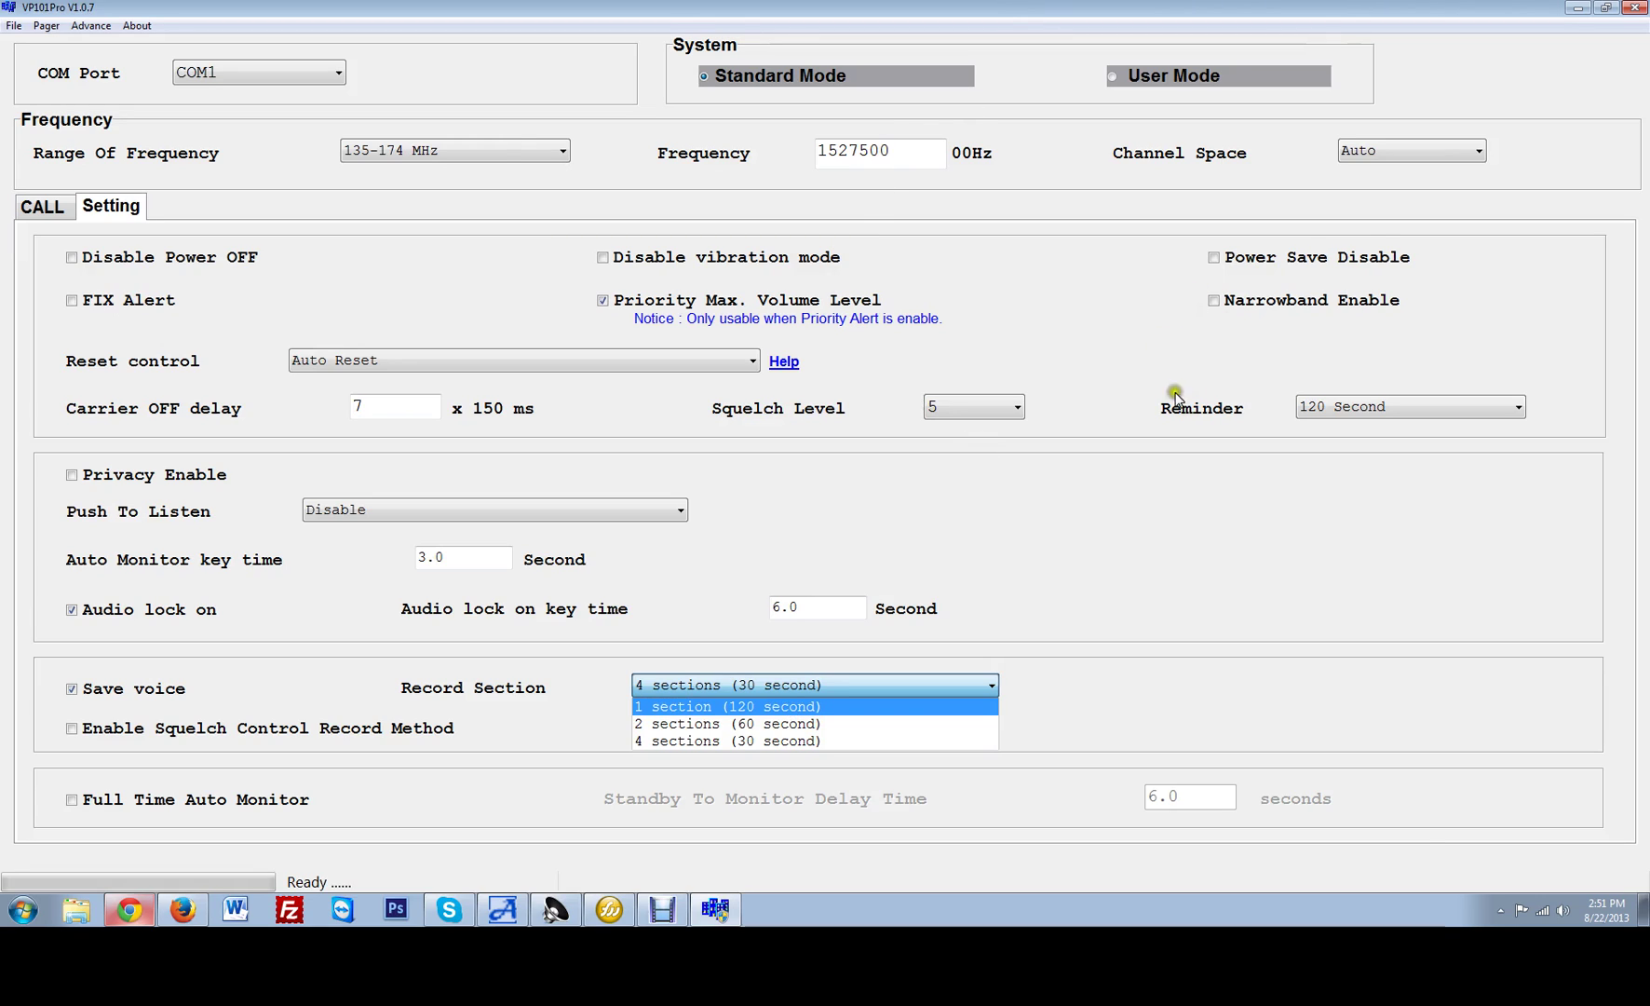
left_click(1231, 592)
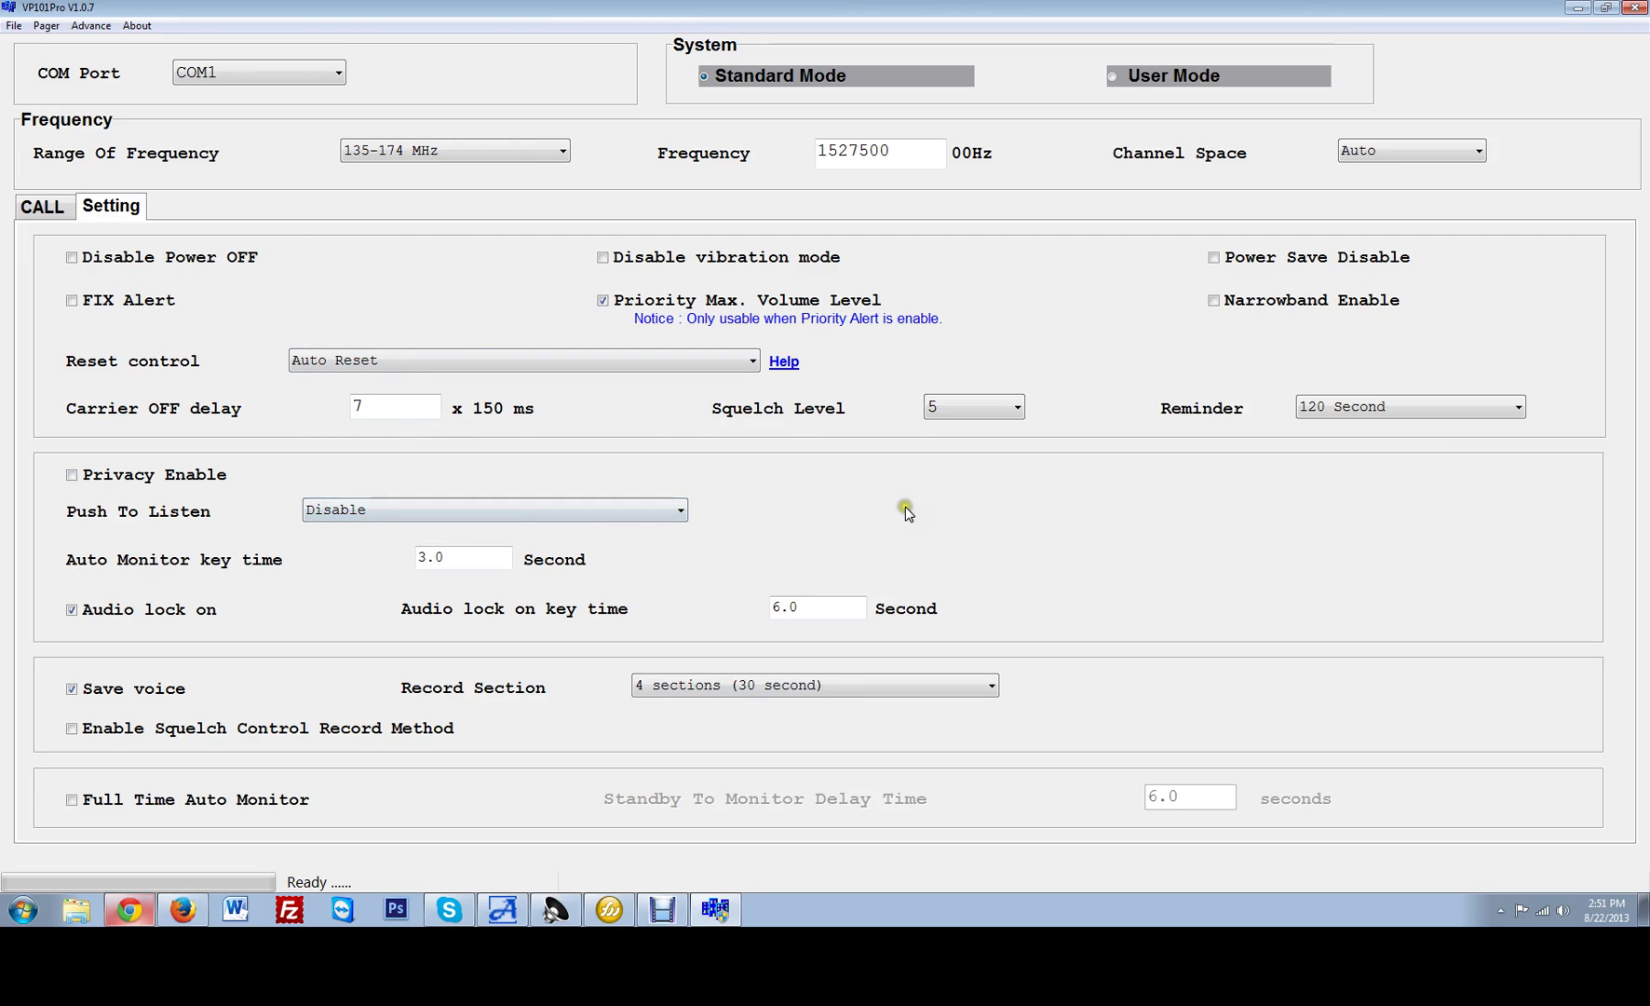
Return to the CALL tab to review the enabled calls and group calls.
left_click(41, 217)
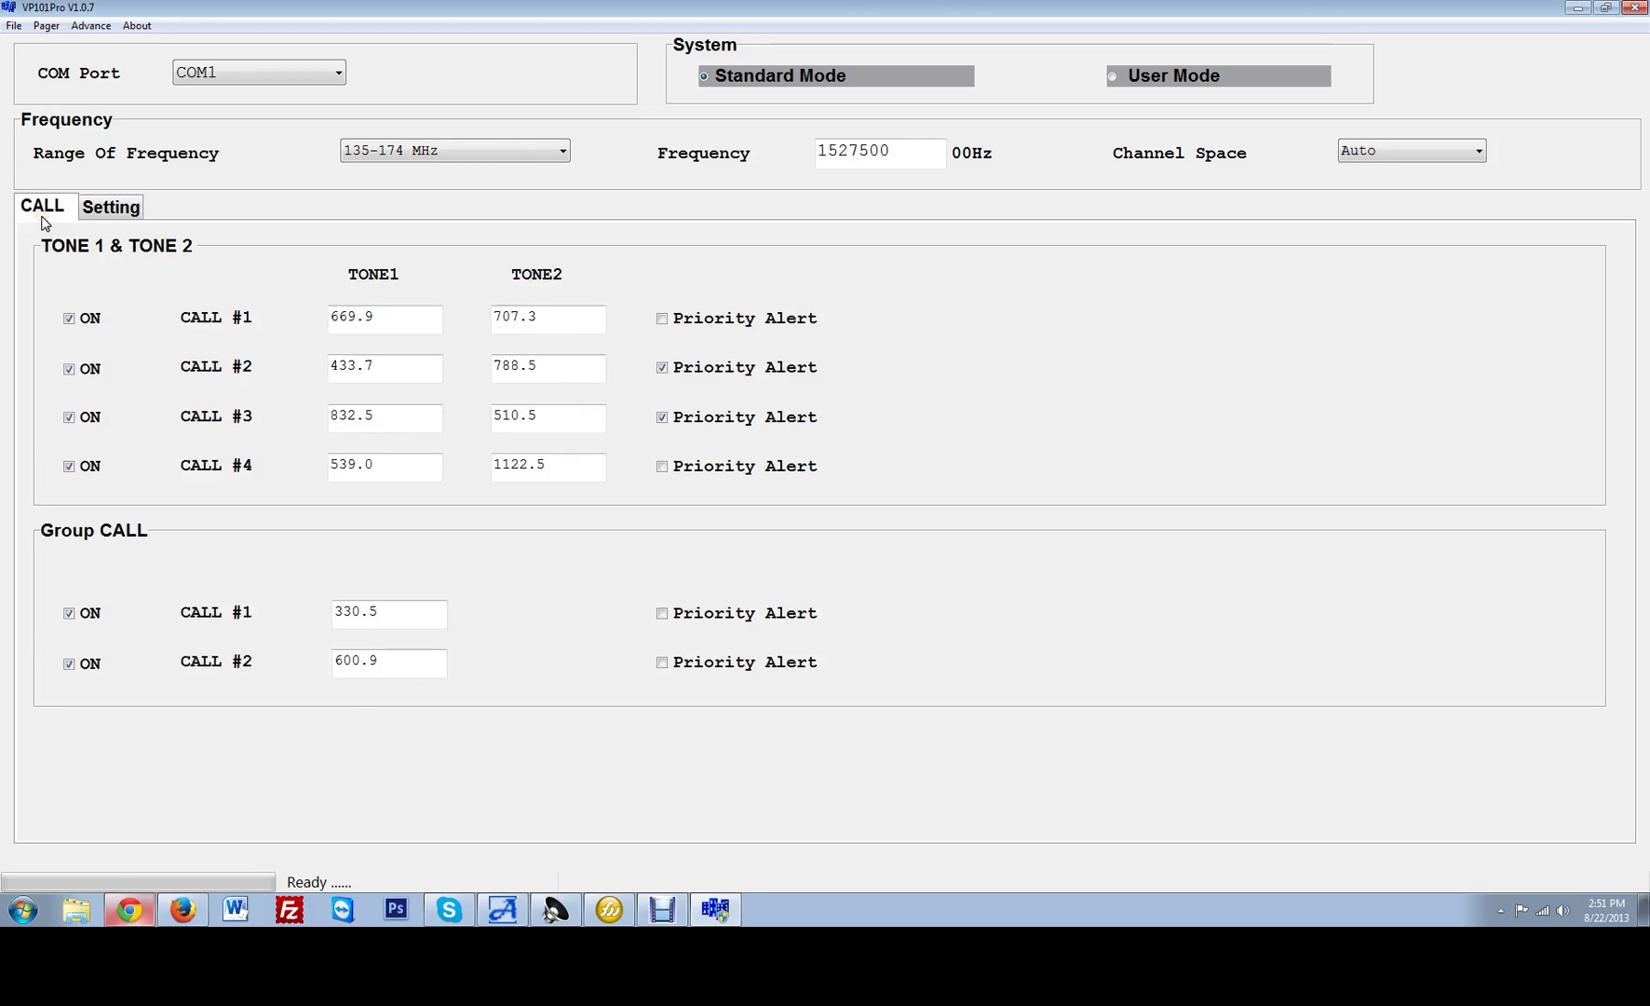